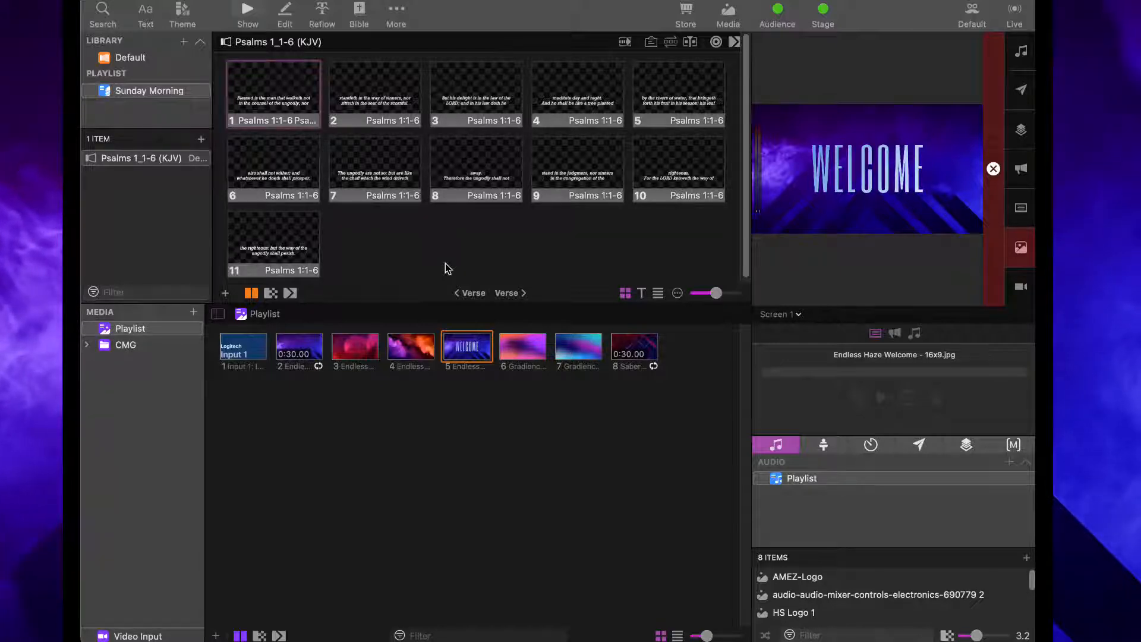
Show the Endless Haze Split still from the media playlist as the live background
{"action": "left_click", "coordinate": [406, 355]}
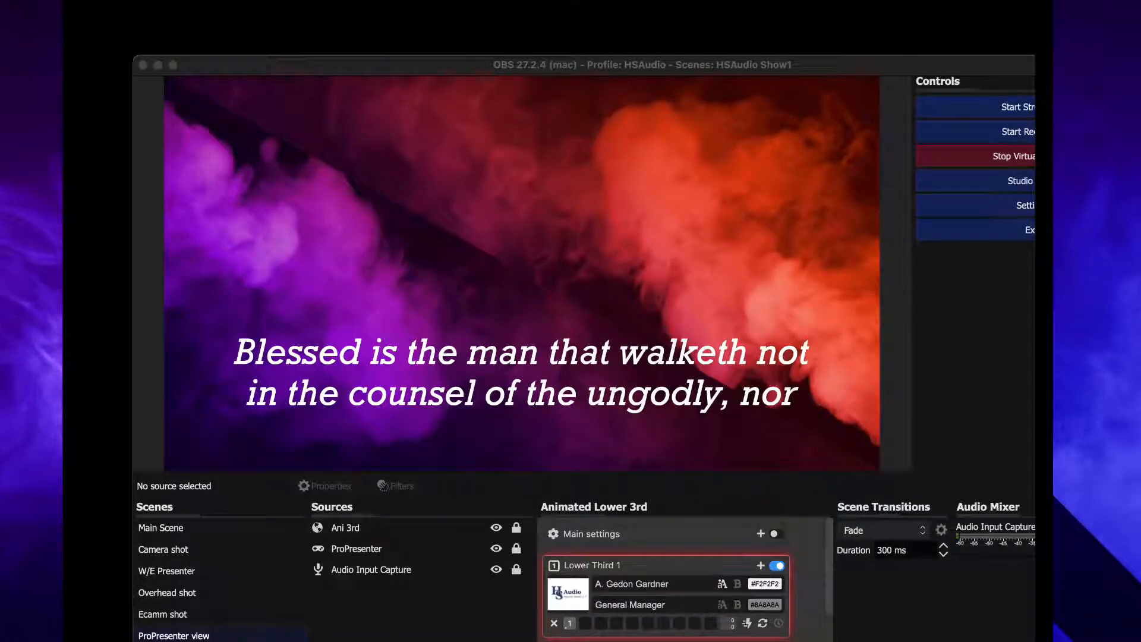
In OBS, review the available source types, including Syphon Client, and inspect the existing ProPresenter source's properties
{"action": "left_click", "coordinate": [654, 639]}
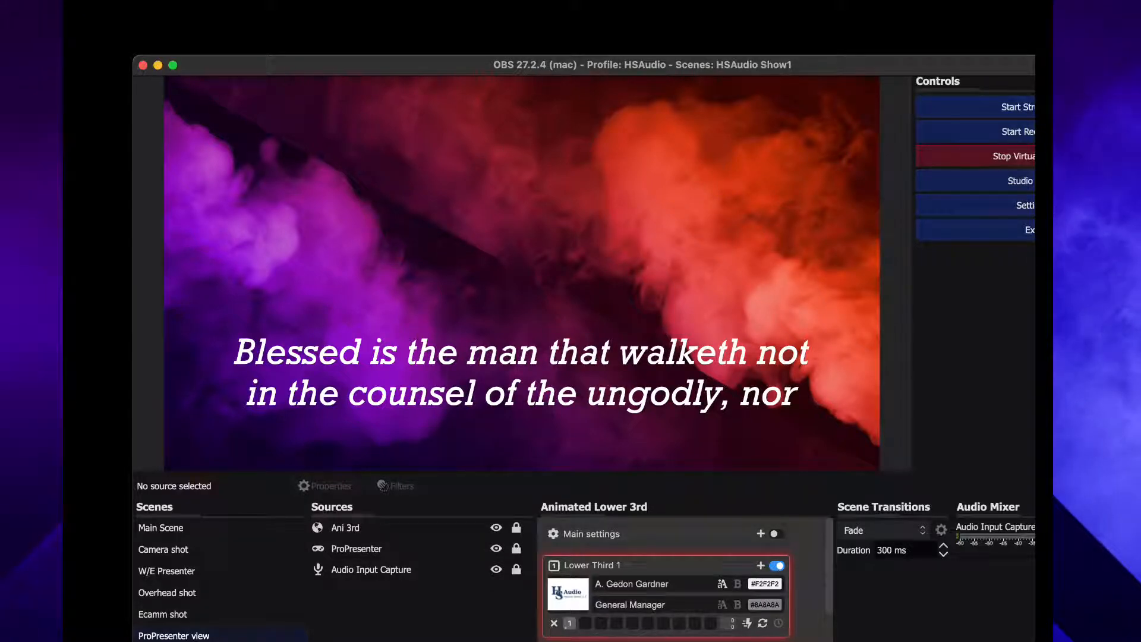
{"action": "left_click", "coordinate": [321, 640]}
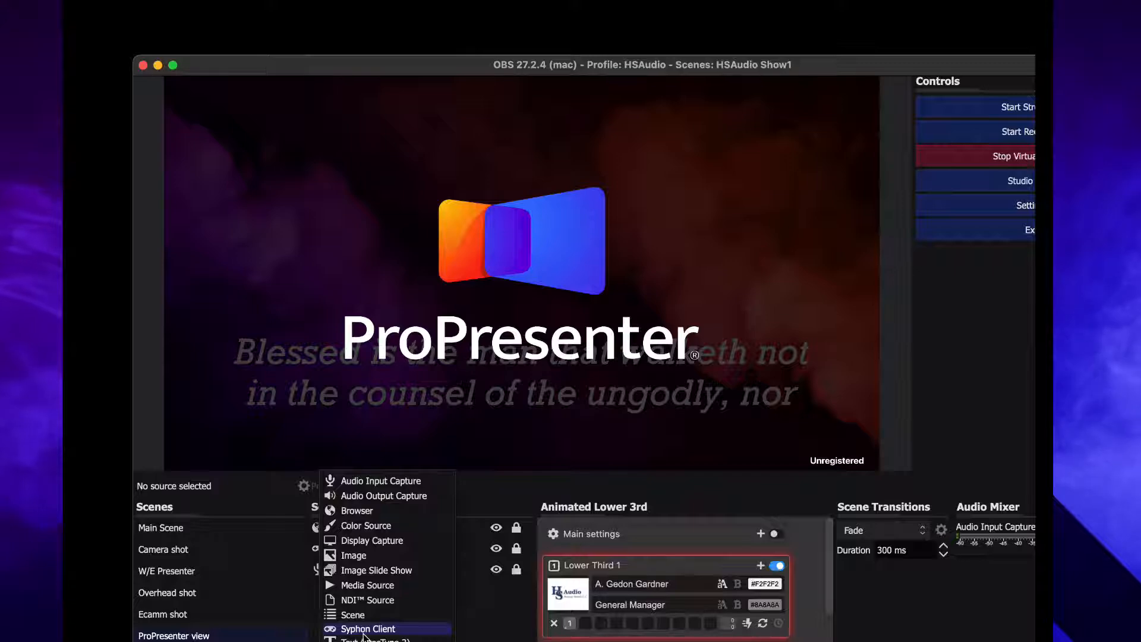
{"action": "left_click", "coordinate": [490, 625]}
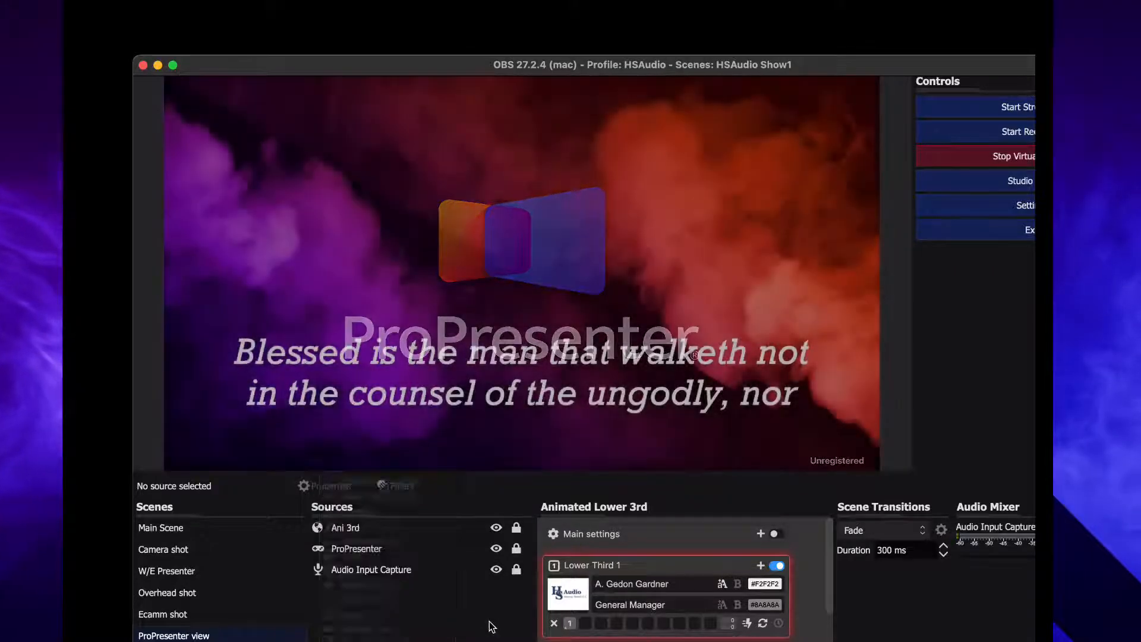
{"action": "double_click", "coordinate": [354, 550]}
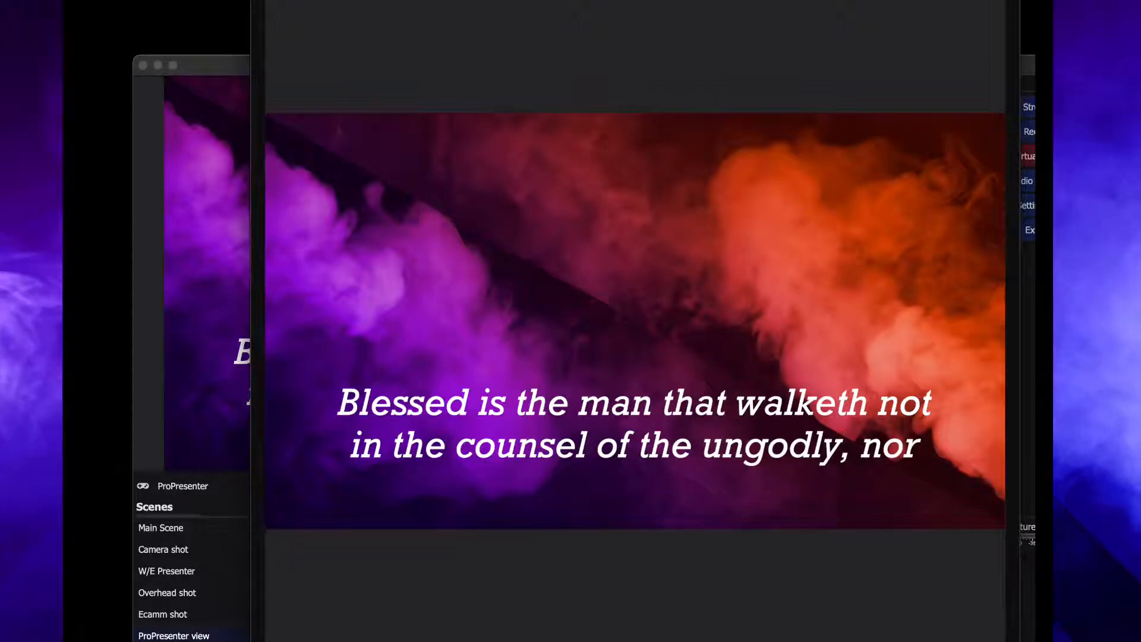
{"action": "key", "text": "Return"}
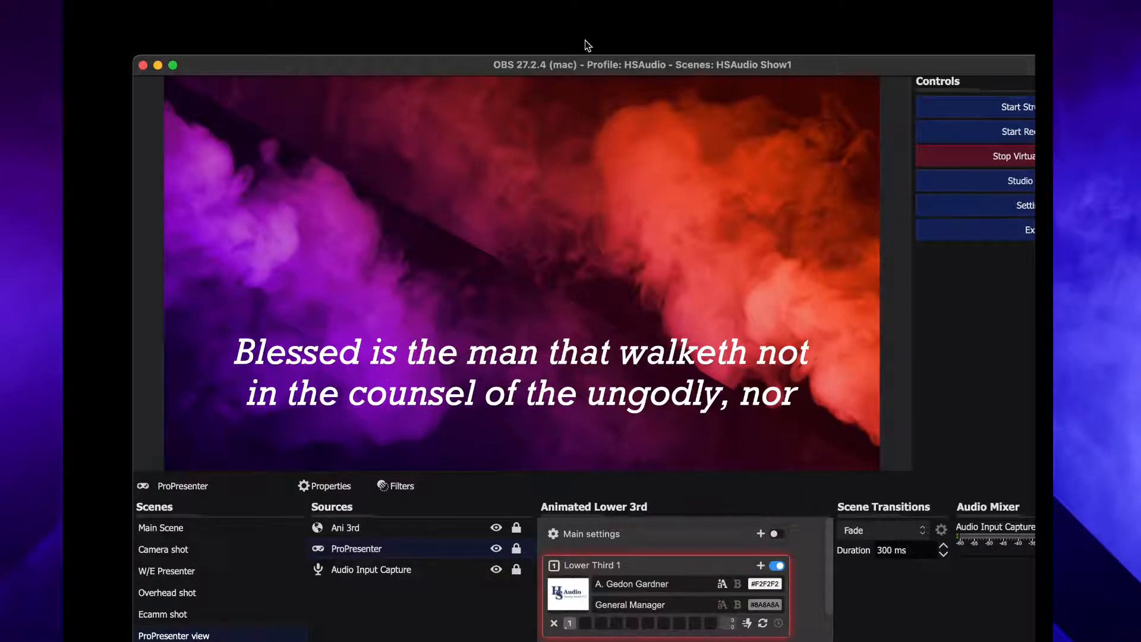
{"action": "left_click_drag", "start_coordinate": [529, 69], "coordinate": [465, 36]}
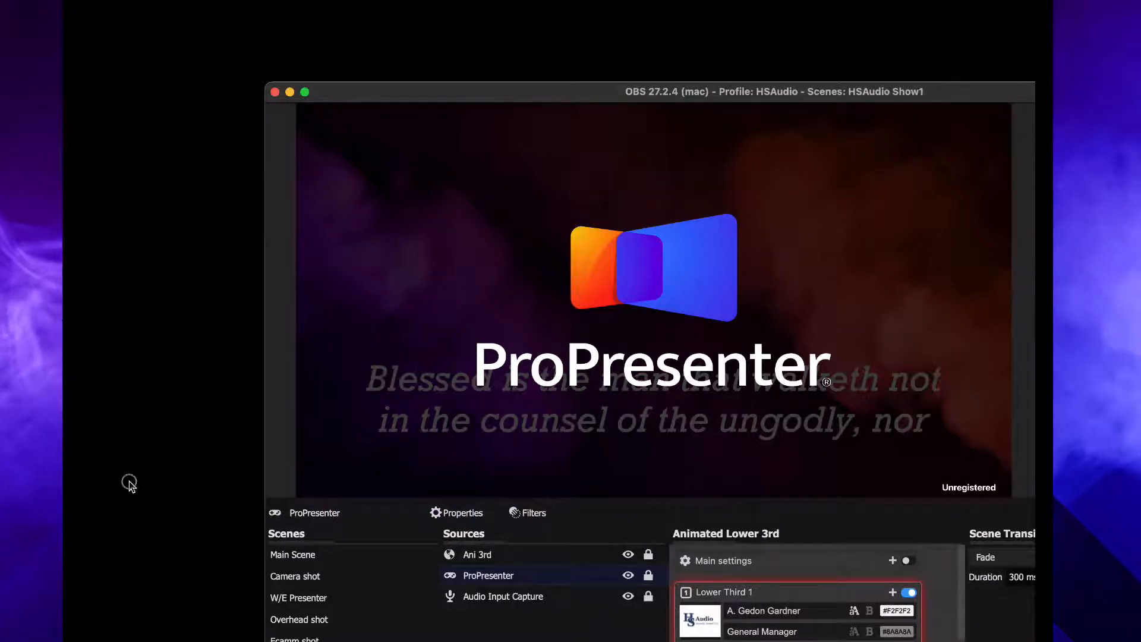
Switch back to ProPresenter, clear the verse slide from the output and show the Endless Haze Welcome background
{"action": "left_click", "coordinate": [131, 487]}
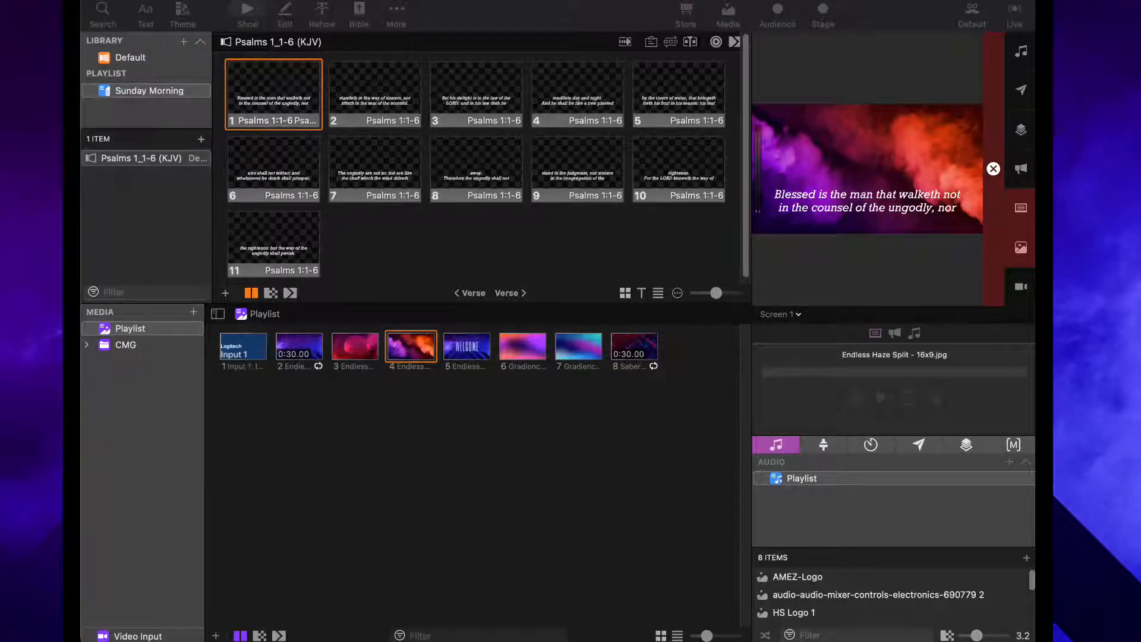
{"action": "left_click", "coordinate": [484, 462]}
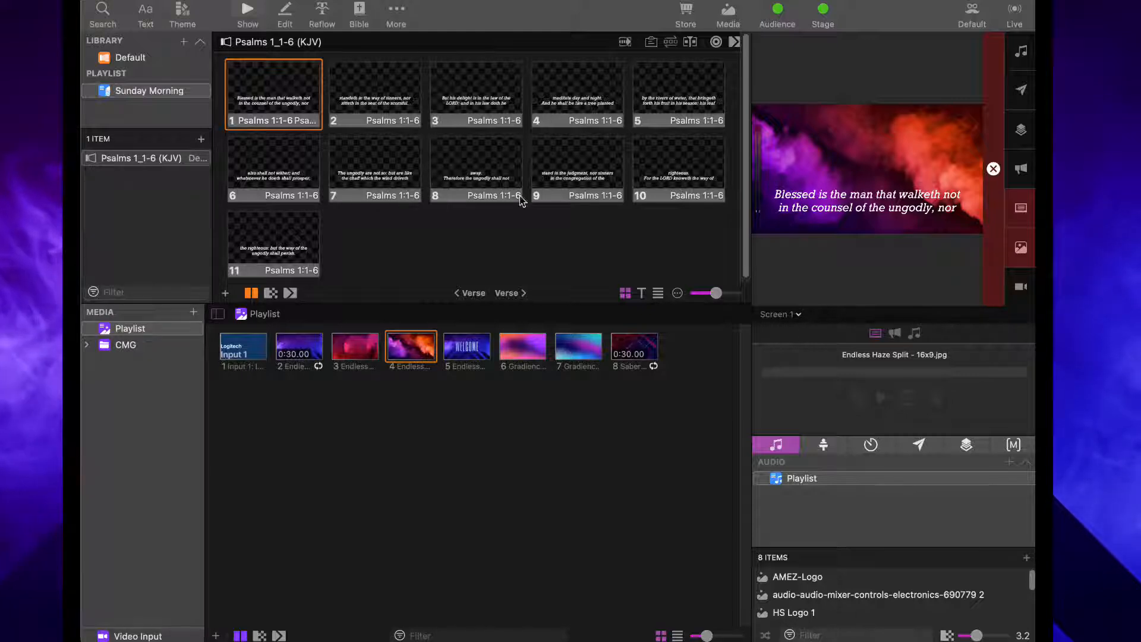
{"action": "left_click", "coordinate": [1020, 219]}
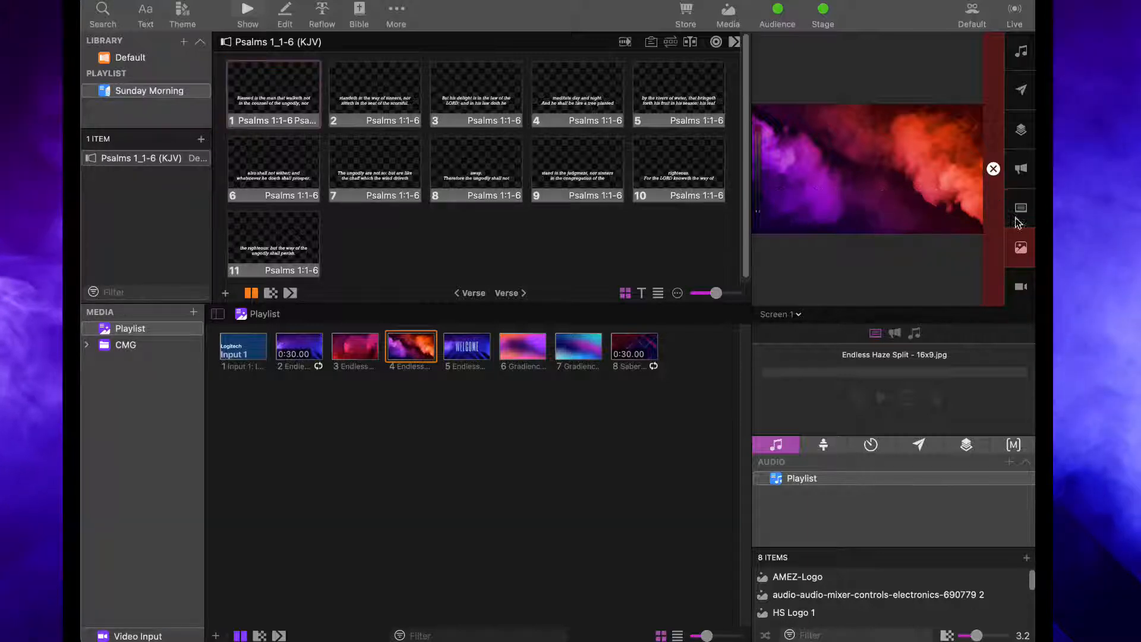
{"action": "left_click", "coordinate": [477, 353]}
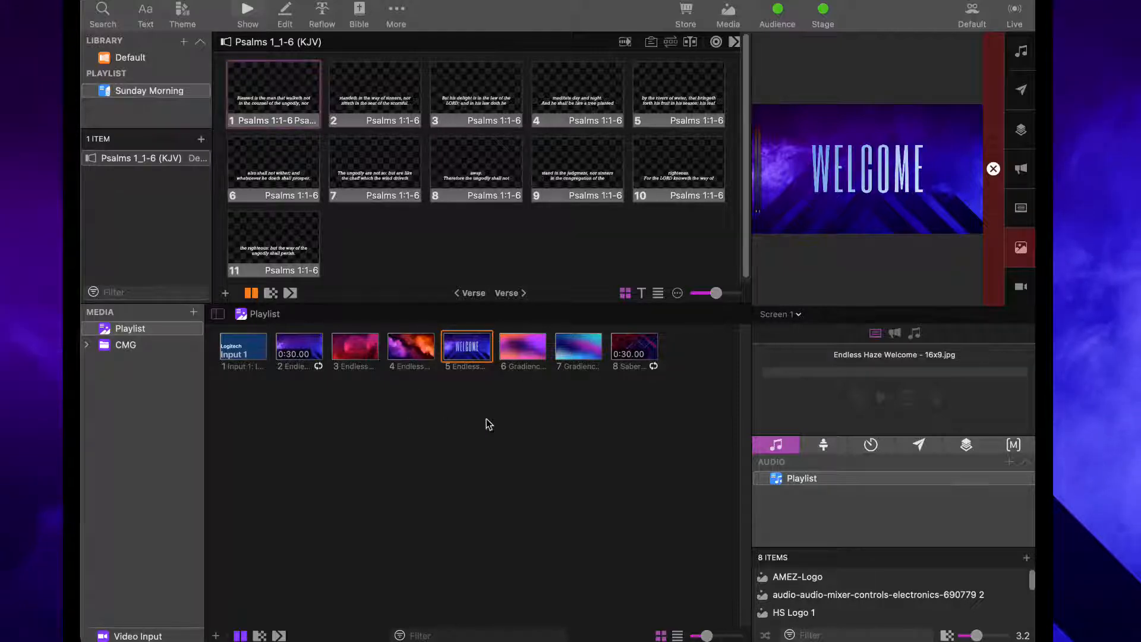
Send the Logitech camera feed, Input 1, to the live output's video input layer
{"action": "left_click", "coordinate": [141, 637]}
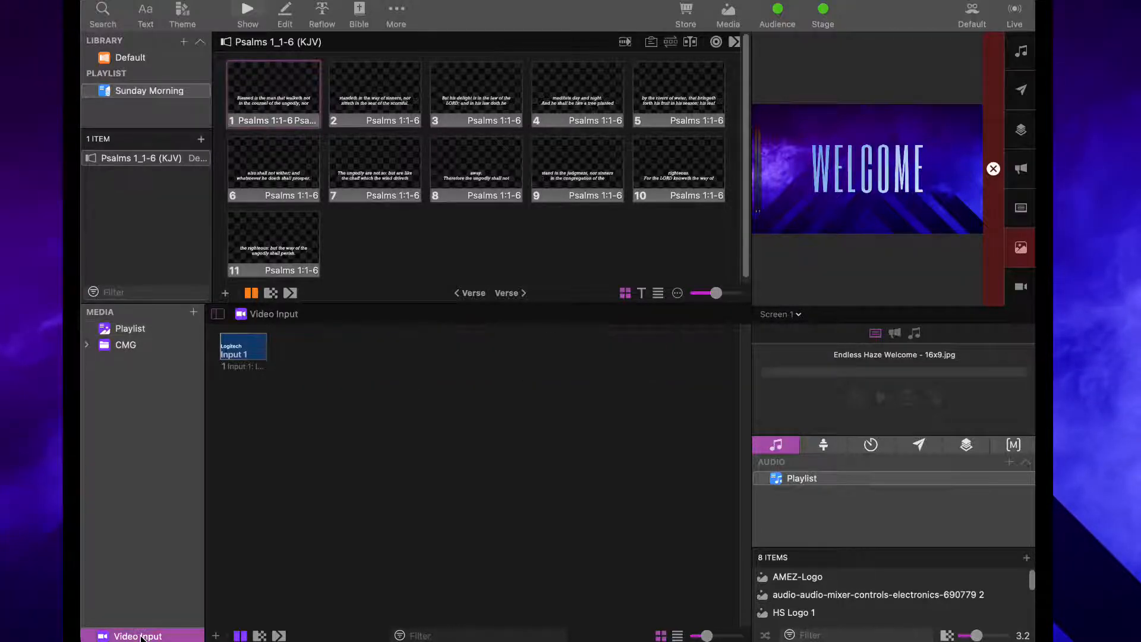
{"action": "left_click", "coordinate": [241, 348]}
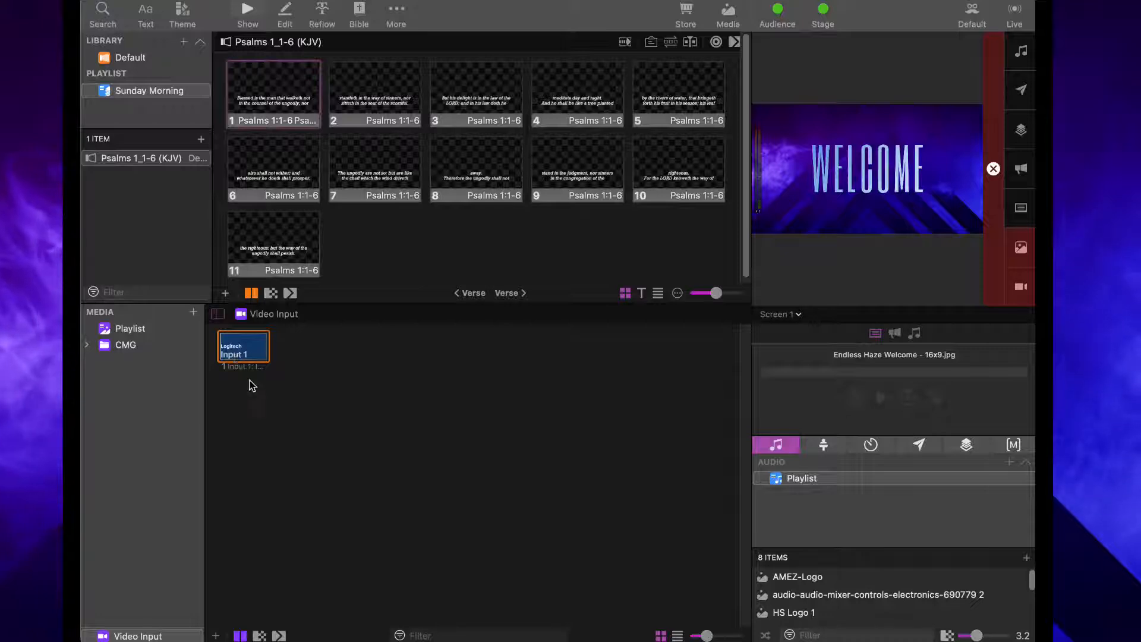
{"action": "left_click", "coordinate": [246, 360]}
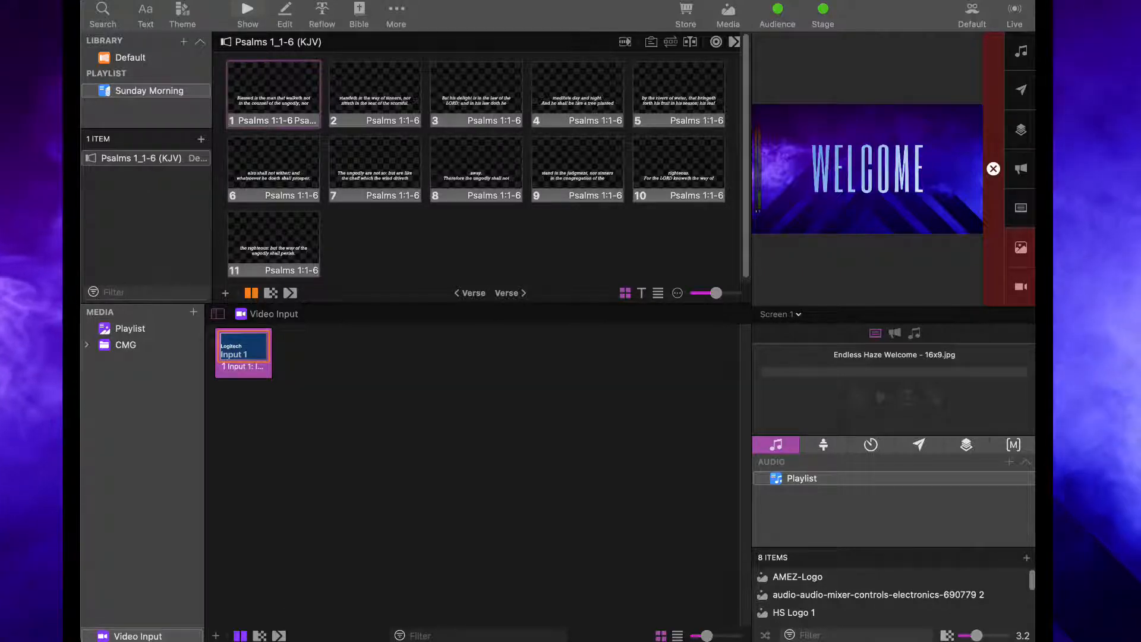
{"action": "left_click", "coordinate": [363, 641]}
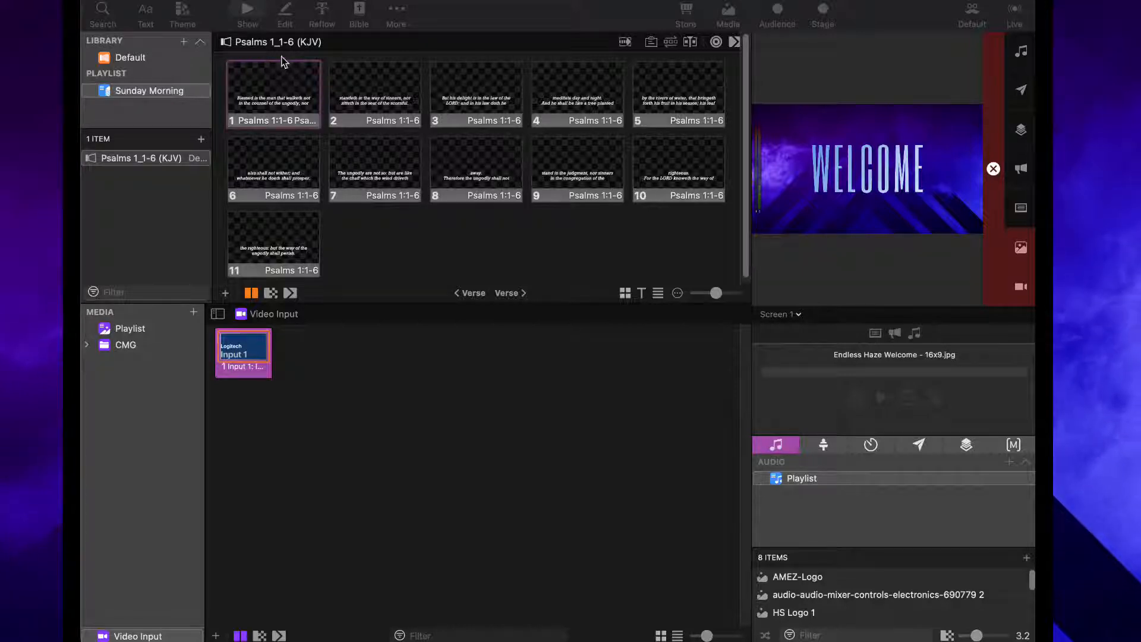
{"action": "left_click", "coordinate": [250, 39]}
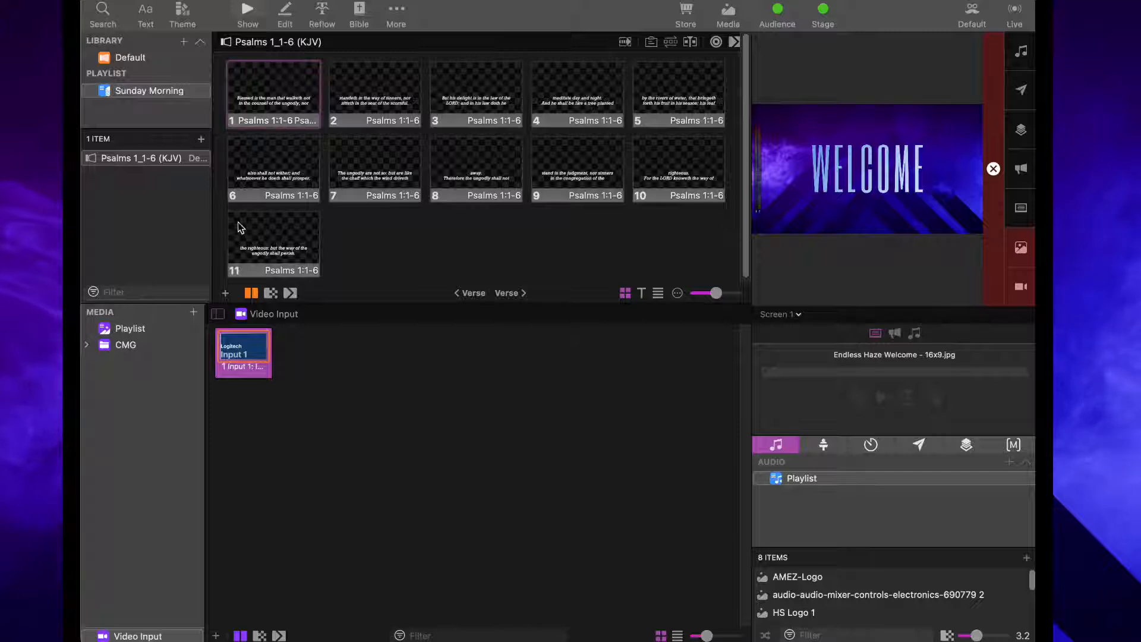
Examine the presentations in the Sunday Morning playlist and the Default library, including First slide, Psalms 1_1-6 (KJV) and Video
{"action": "left_click", "coordinate": [137, 161]}
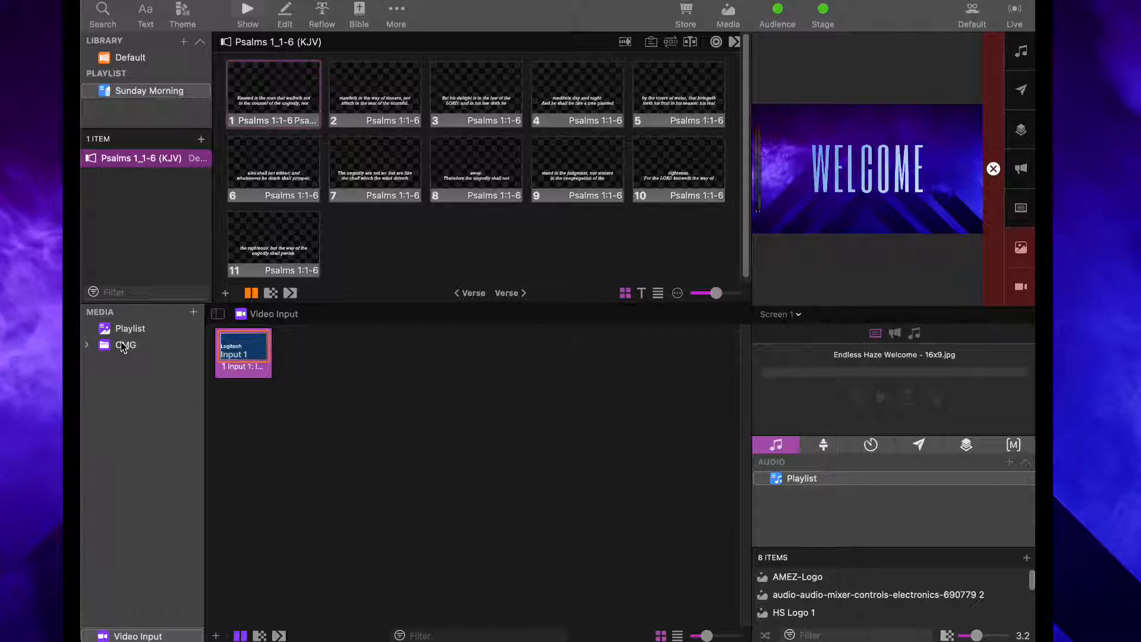
{"action": "left_click", "coordinate": [122, 346]}
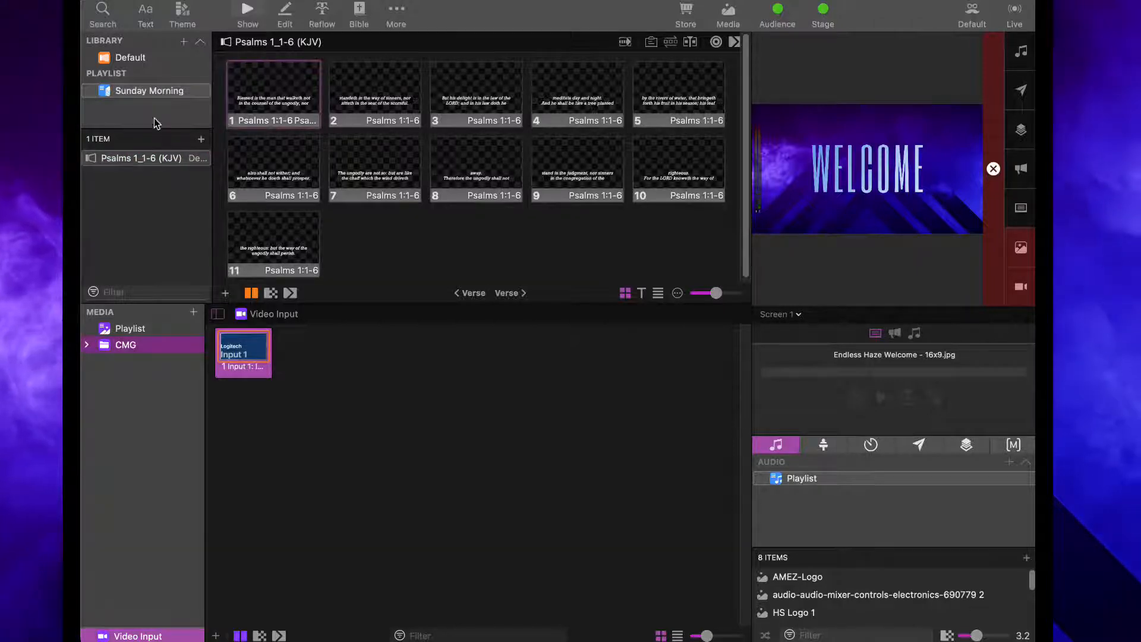
{"action": "left_click", "coordinate": [149, 93]}
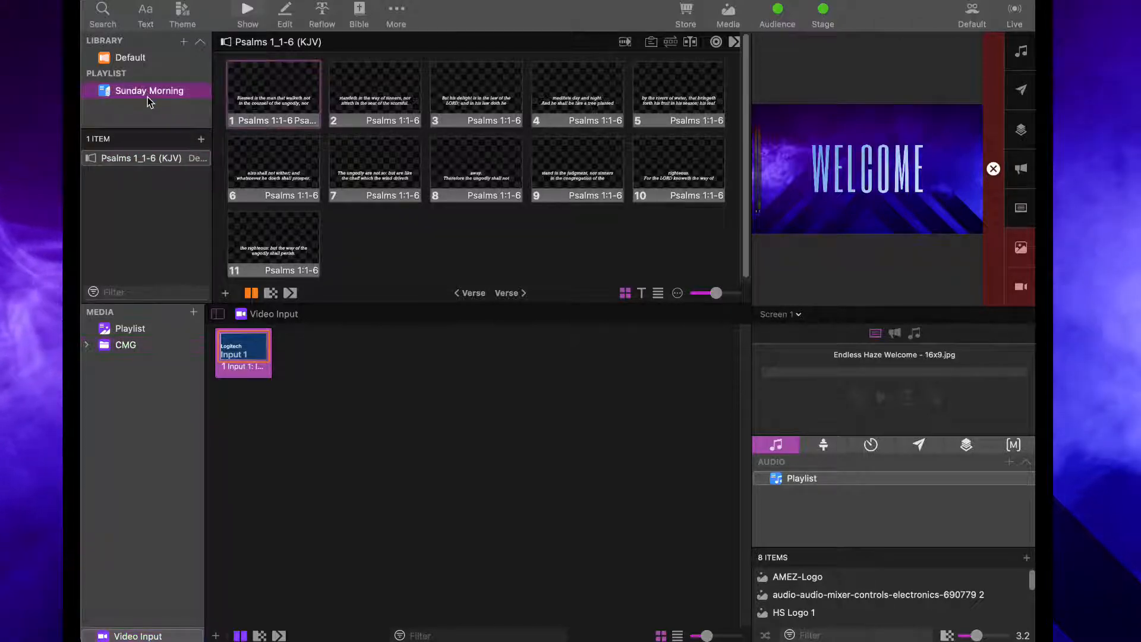
{"action": "left_click", "coordinate": [148, 97]}
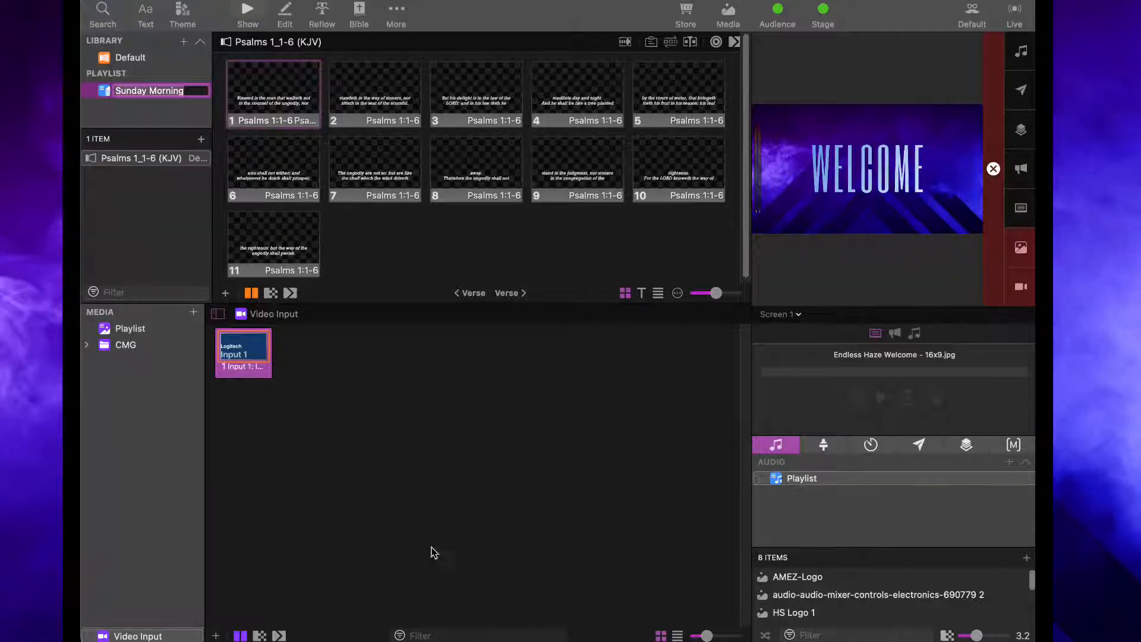
{"action": "left_click", "coordinate": [117, 55]}
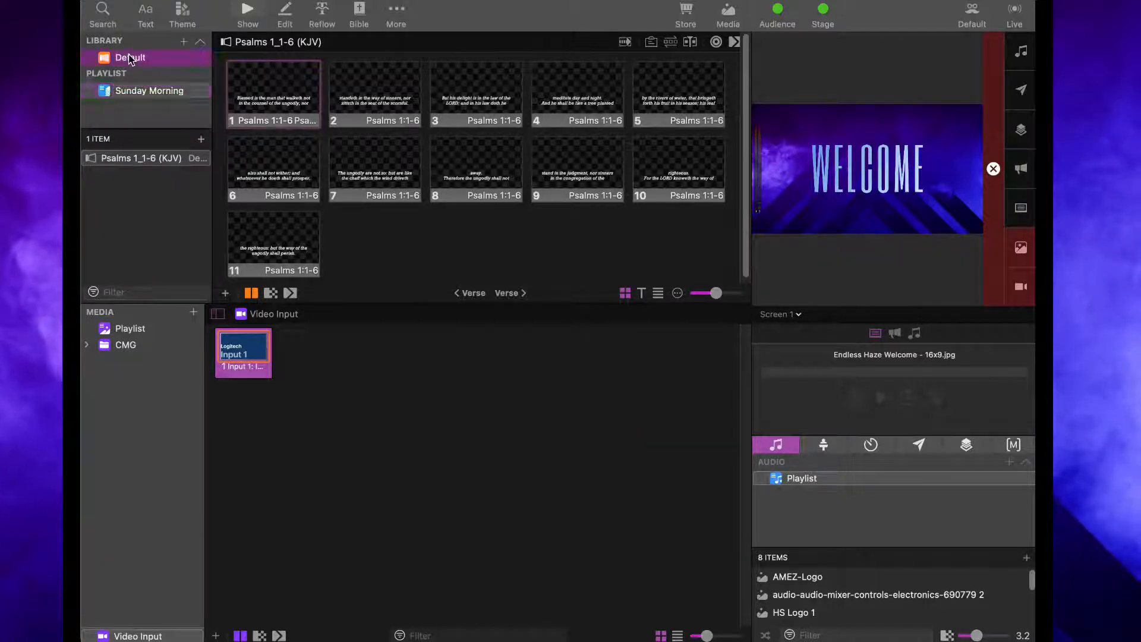
{"action": "left_click", "coordinate": [126, 178]}
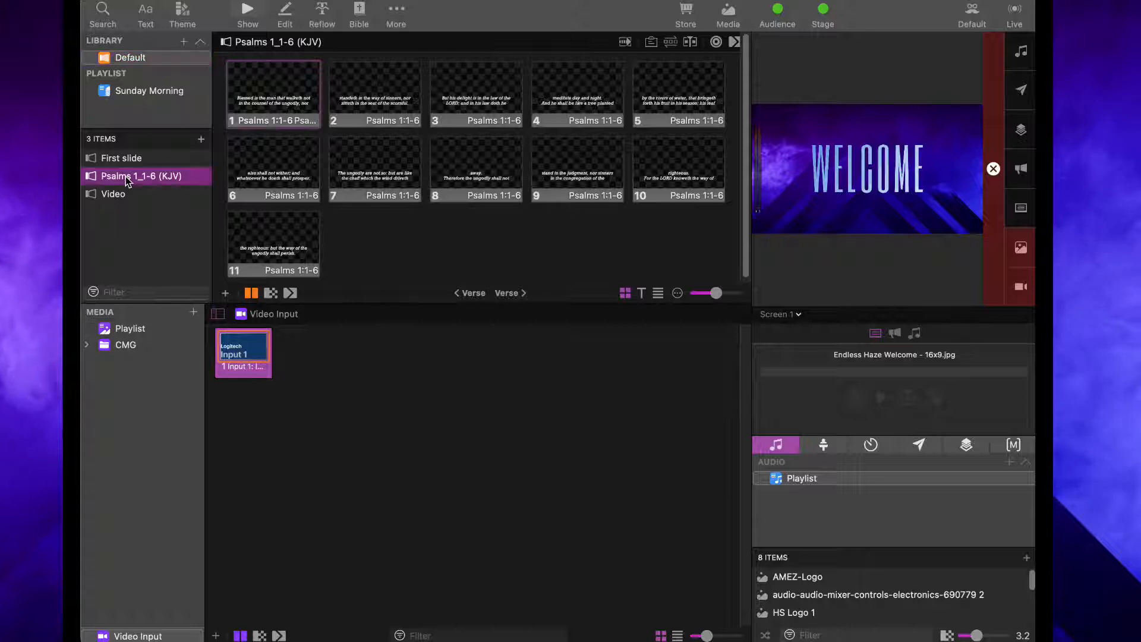
{"action": "left_click", "coordinate": [118, 195]}
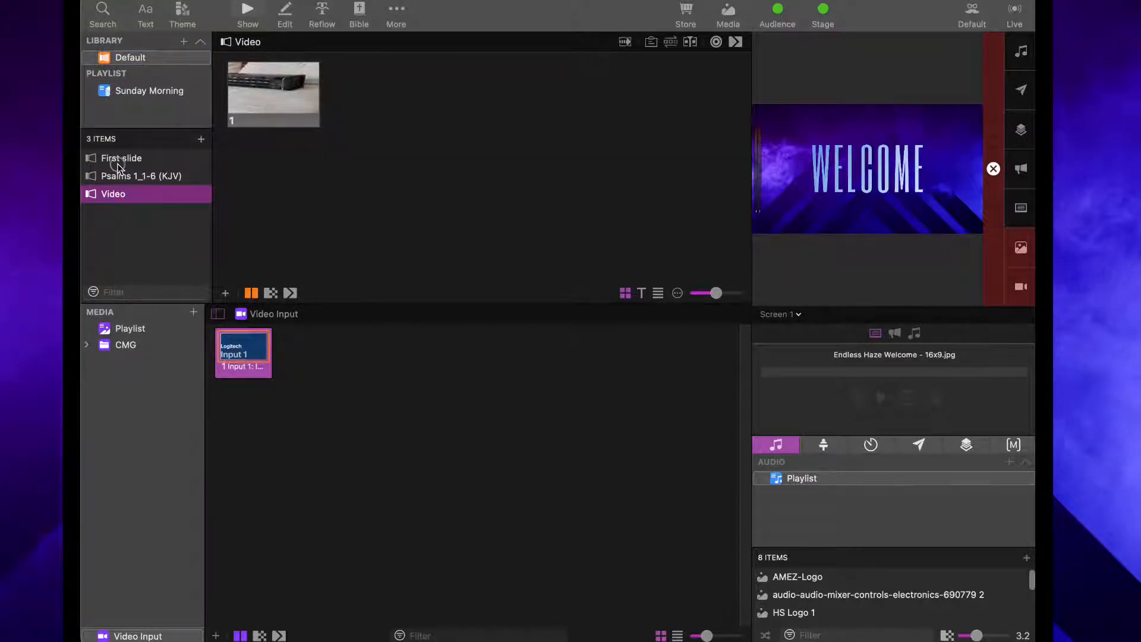
{"action": "left_click", "coordinate": [118, 160]}
{"action": "left_click", "coordinate": [125, 176]}
{"action": "left_click", "coordinate": [134, 79]}
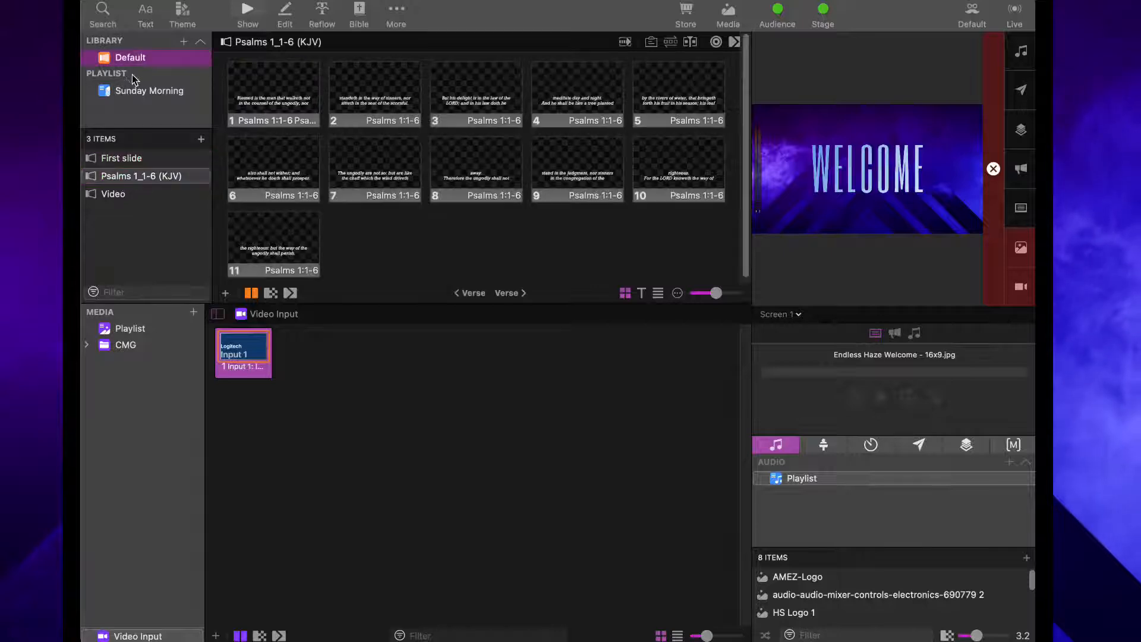
{"action": "left_click", "coordinate": [135, 90]}
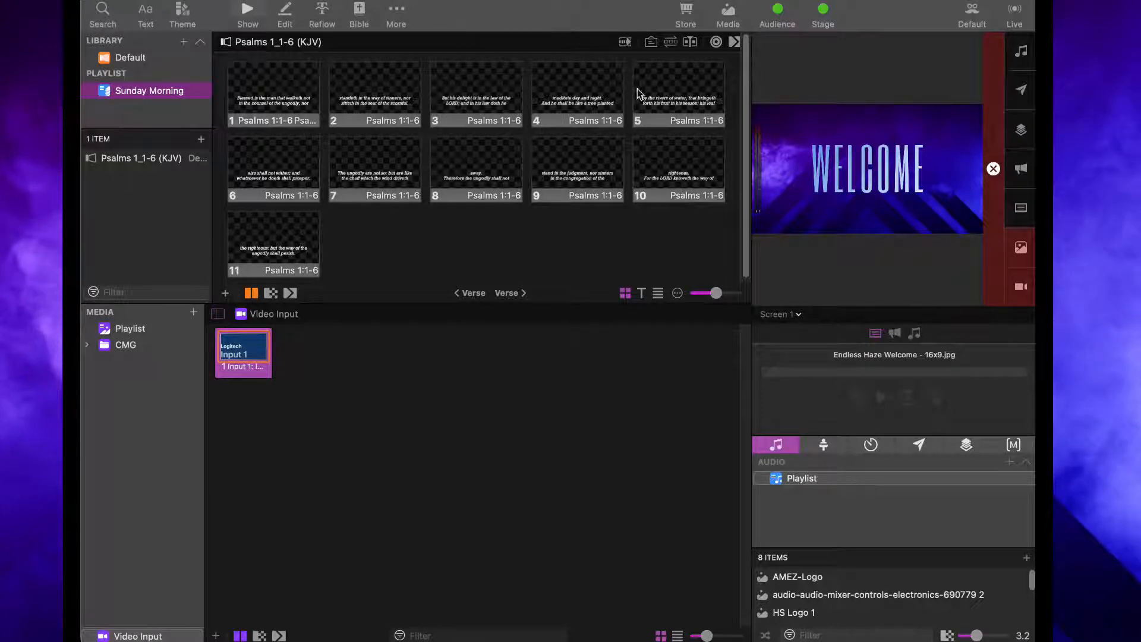
Hide the media bin and bring it back into view
{"action": "left_click", "coordinate": [728, 15]}
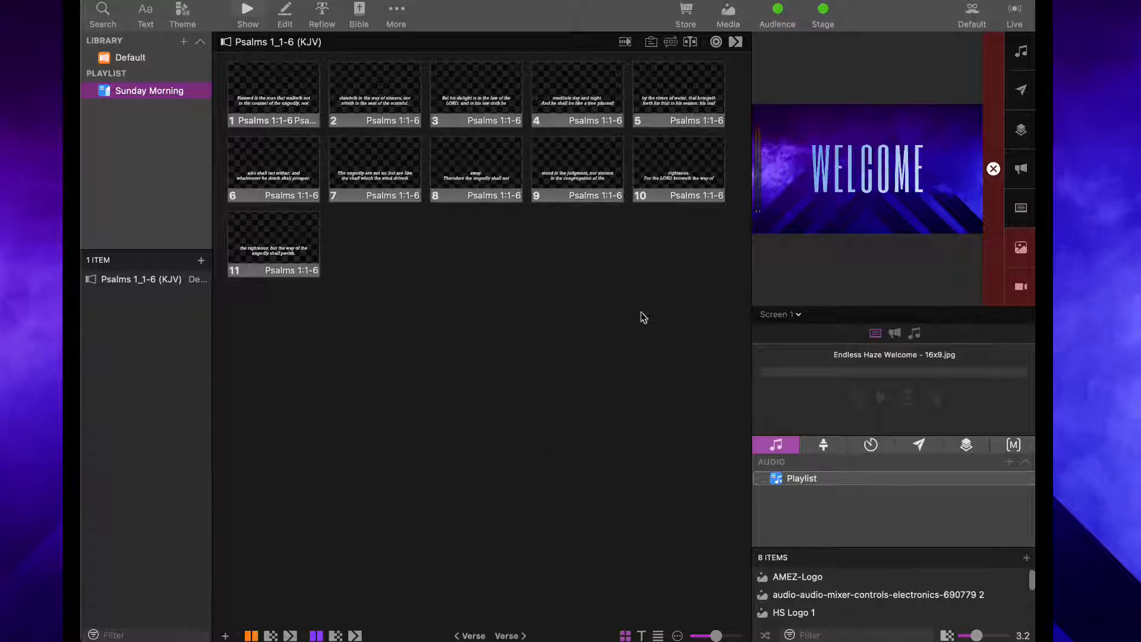
{"action": "left_click", "coordinate": [726, 10]}
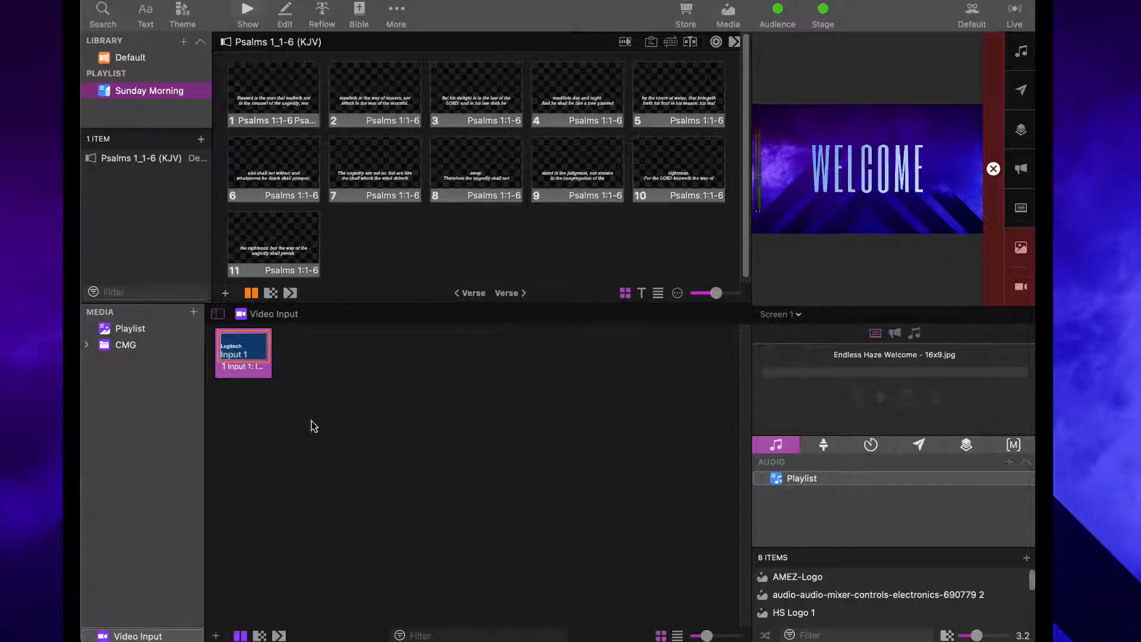
Clear the Welcome background from the output and show the first Psalms 1:1-6 slide over the camera feed
{"action": "left_click", "coordinate": [1021, 247]}
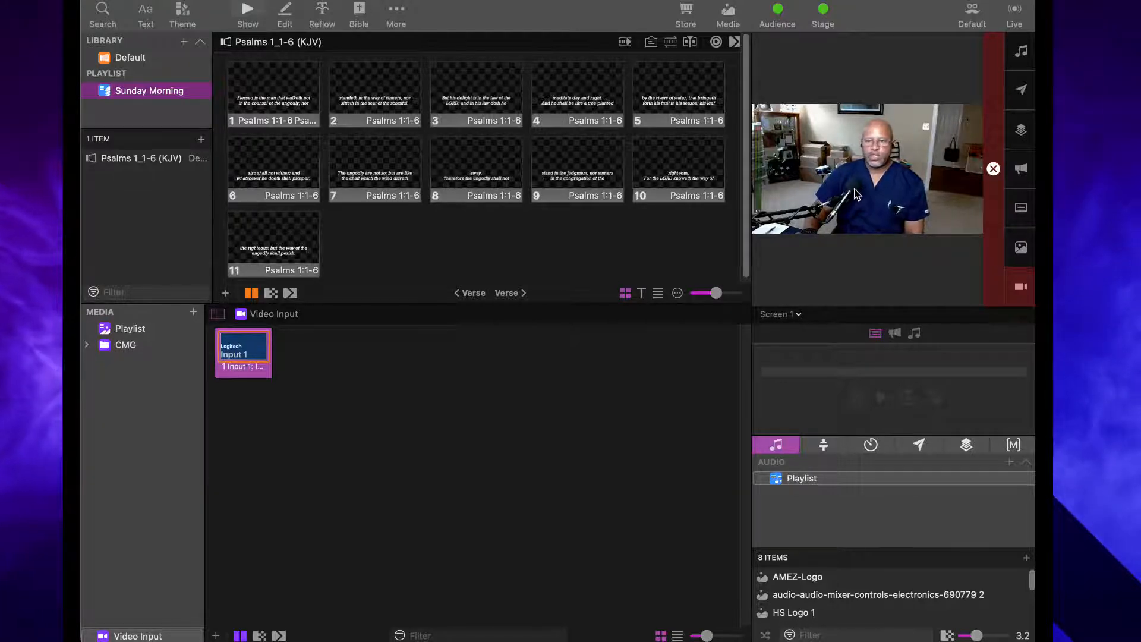
{"action": "left_click", "coordinate": [272, 101]}
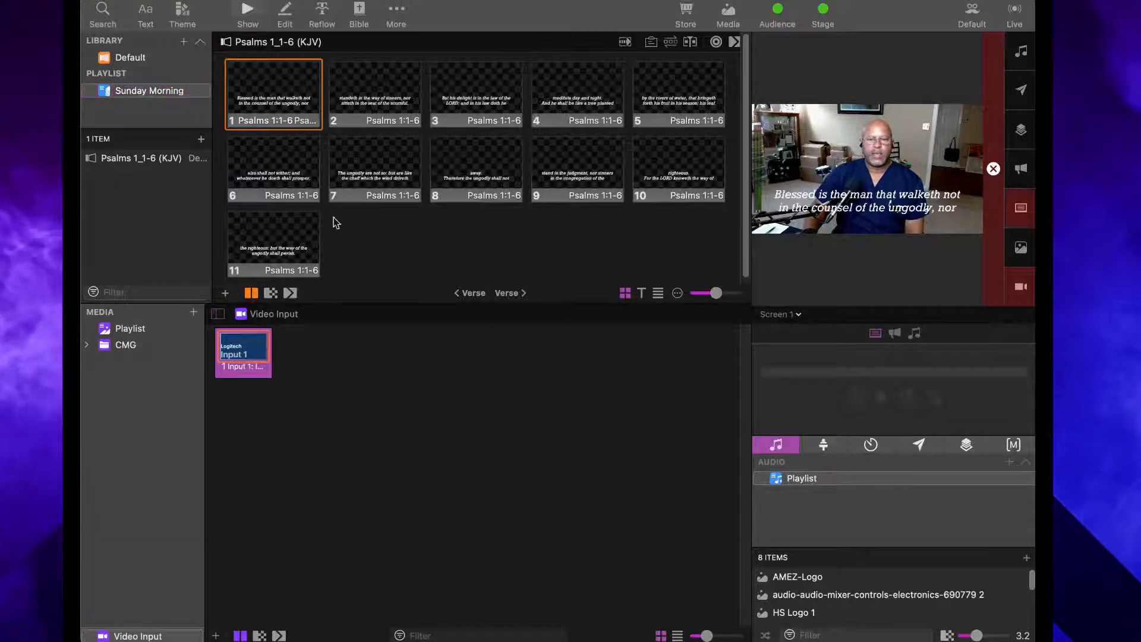
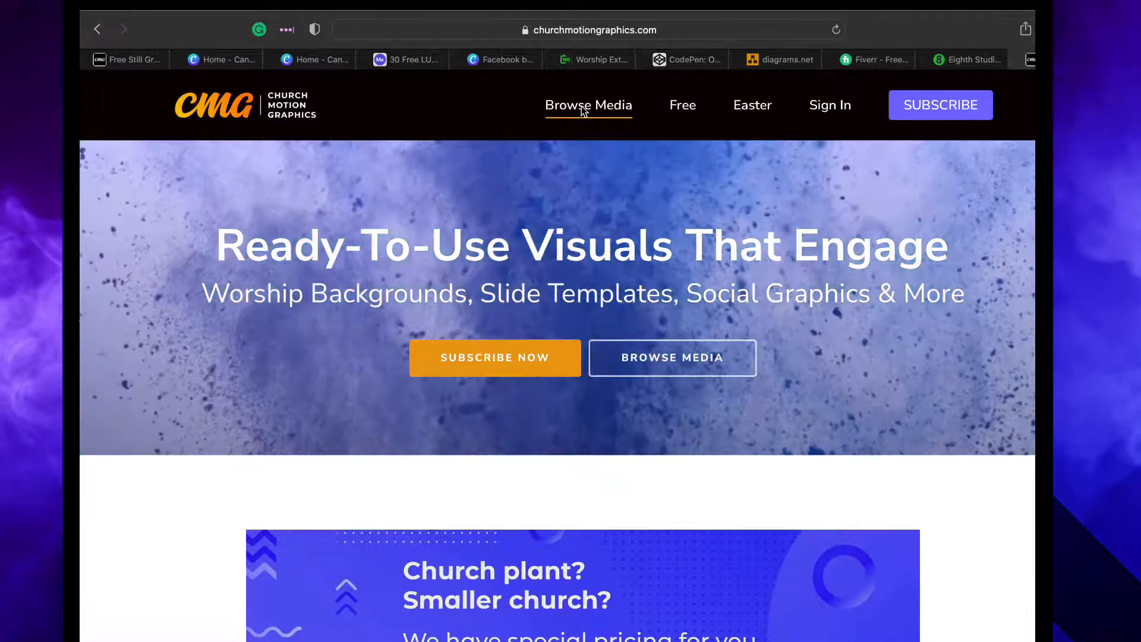
On the Church Motion Graphics website in the browser, open Free Still Graphics and look through the Still Backgrounds
{"action": "left_click", "coordinate": [579, 127]}
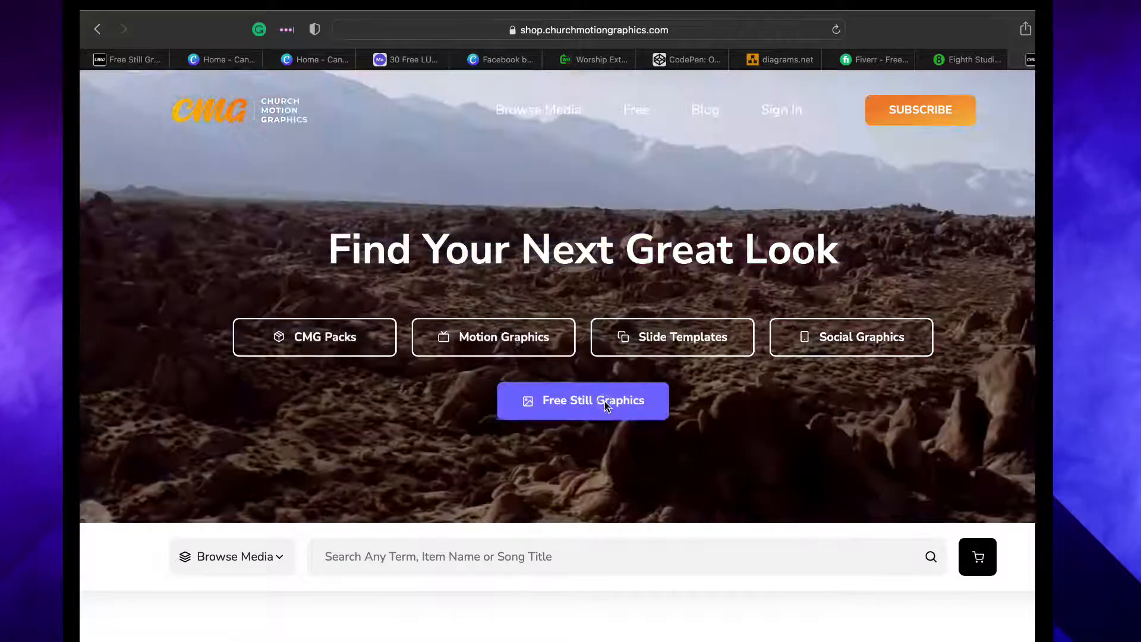
{"action": "left_click", "coordinate": [604, 401]}
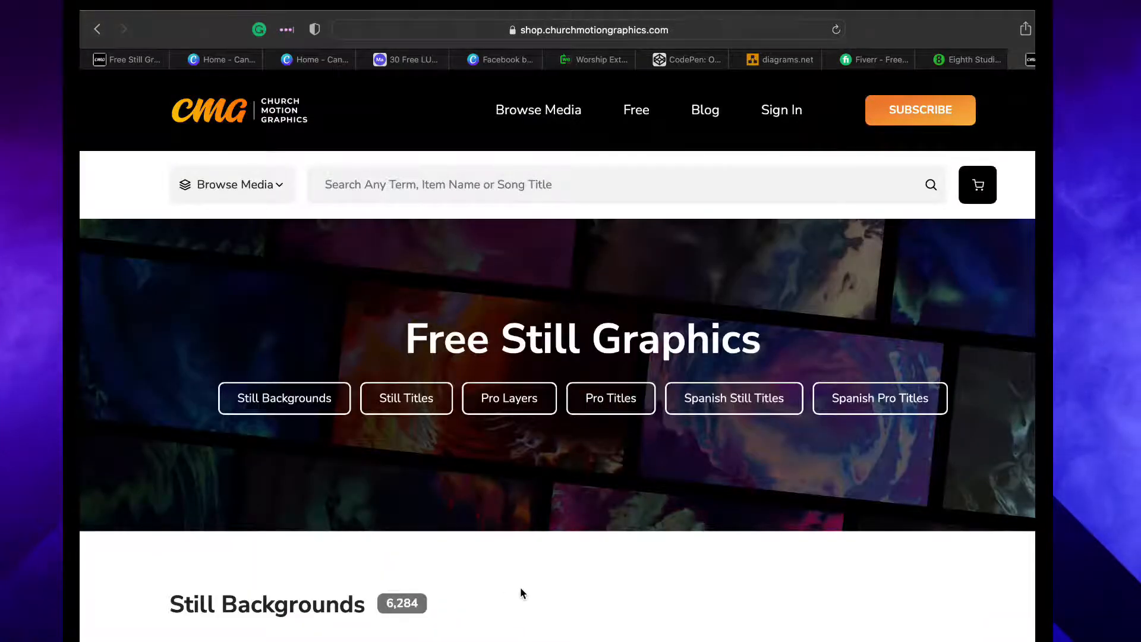
{"action": "scroll", "coordinate": [520, 589], "scroll_direction": "down", "scroll_amount": 5}
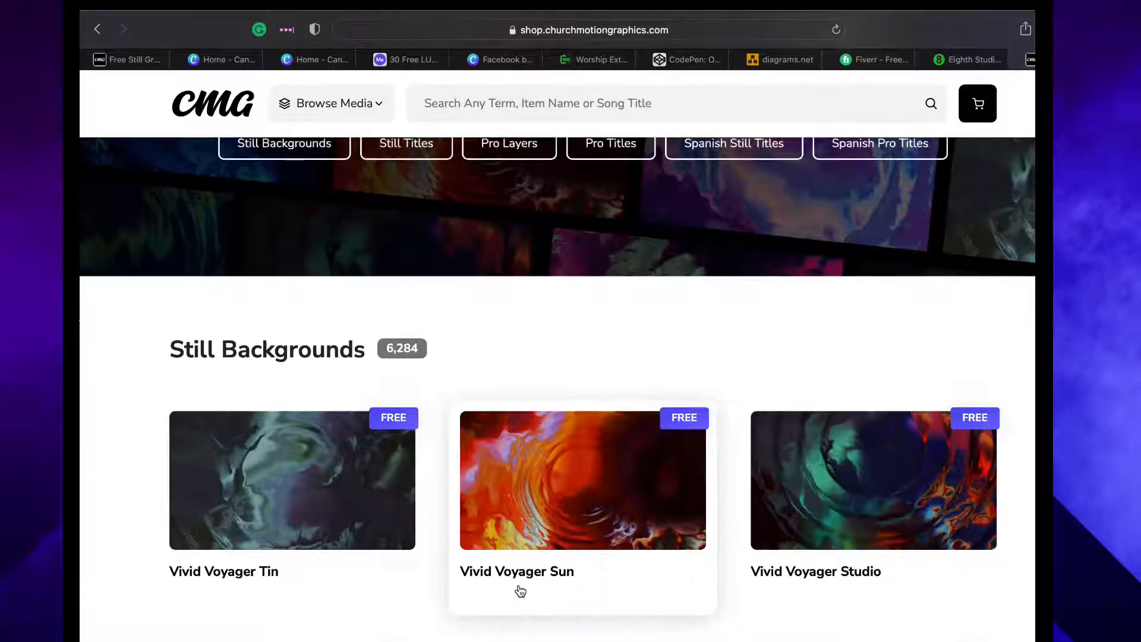
{"action": "scroll", "coordinate": [520, 591], "scroll_direction": "down", "scroll_amount": 1}
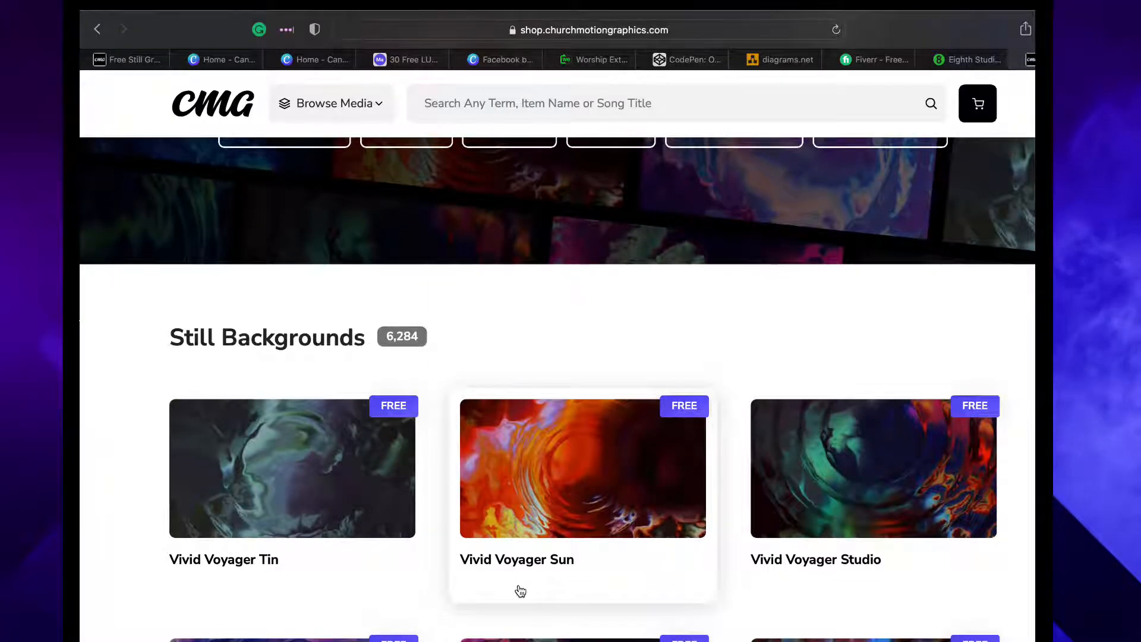
{"action": "scroll", "coordinate": [520, 590], "scroll_direction": "down", "scroll_amount": 2}
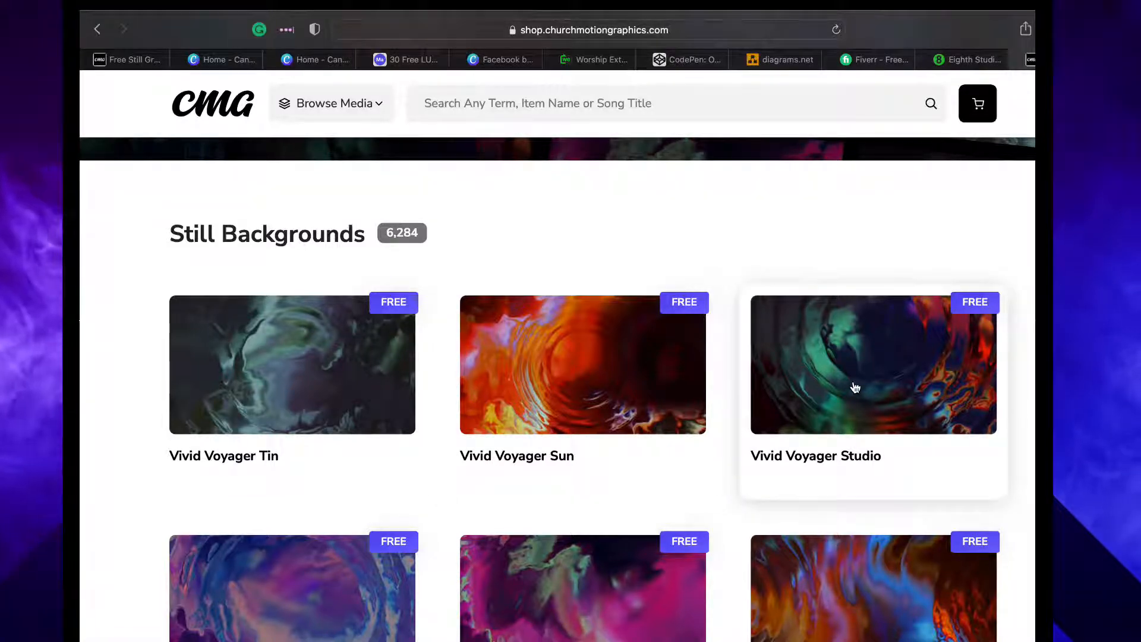
Download the Vivid Voyager Studio still background at 16:9 into the nested CMG folder and close its details
{"action": "left_click", "coordinate": [838, 397]}
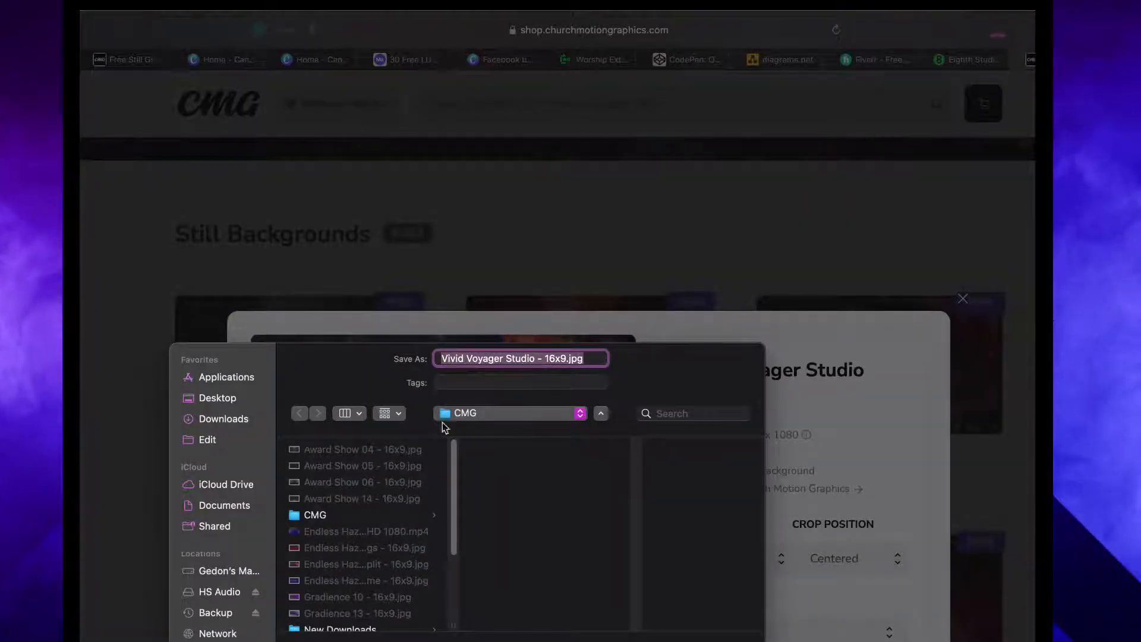
{"action": "left_click", "coordinate": [328, 513]}
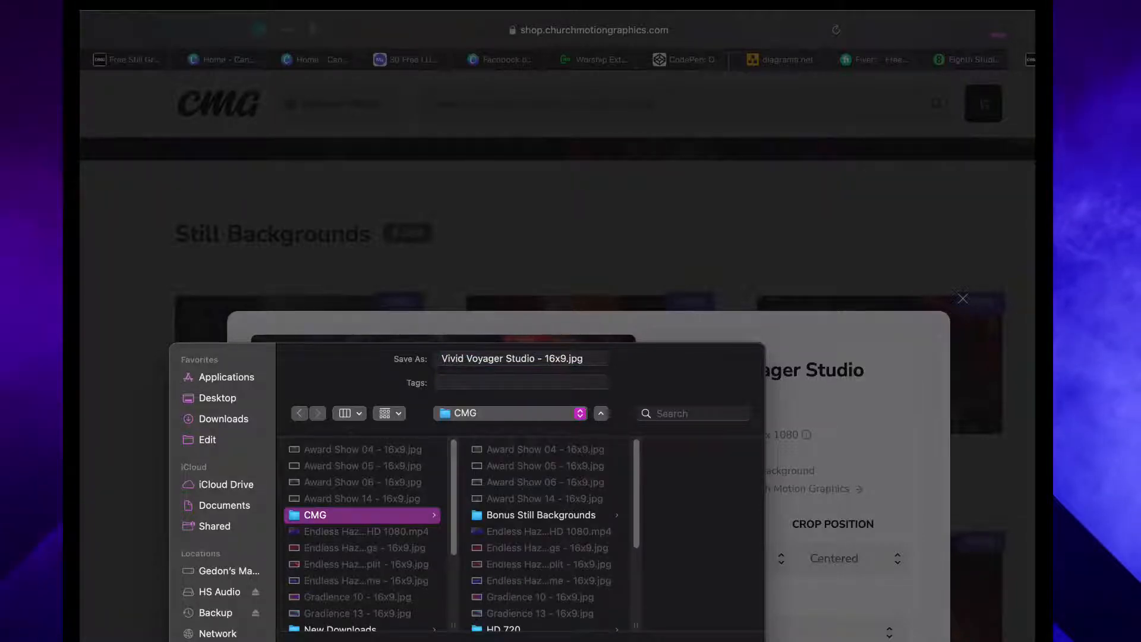
{"action": "key", "text": "Return"}
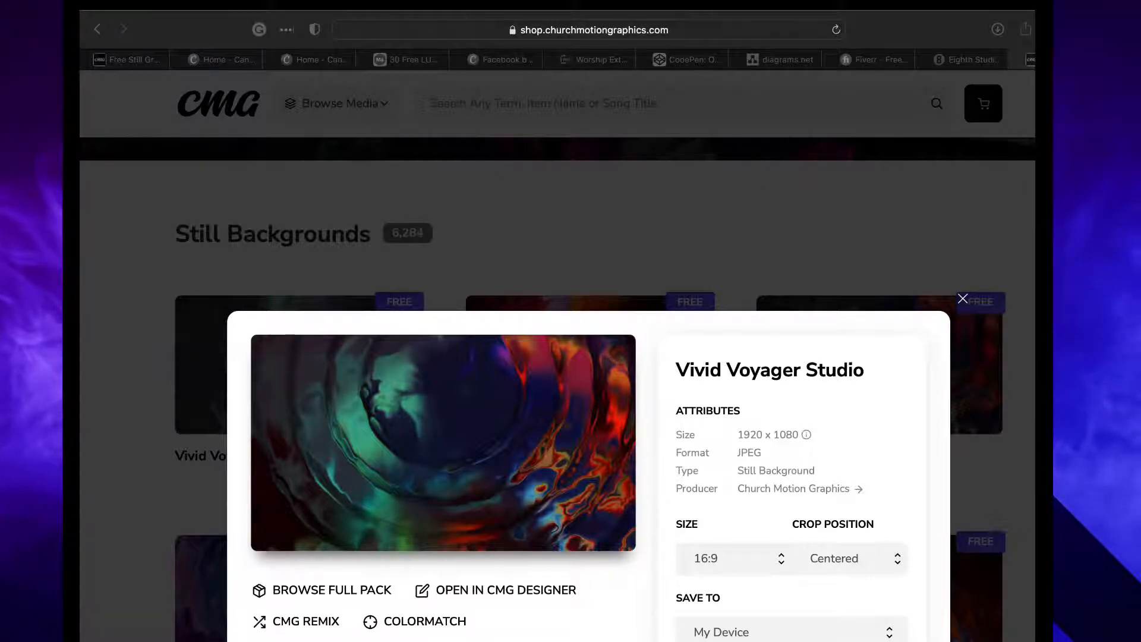
{"action": "left_click", "coordinate": [963, 299]}
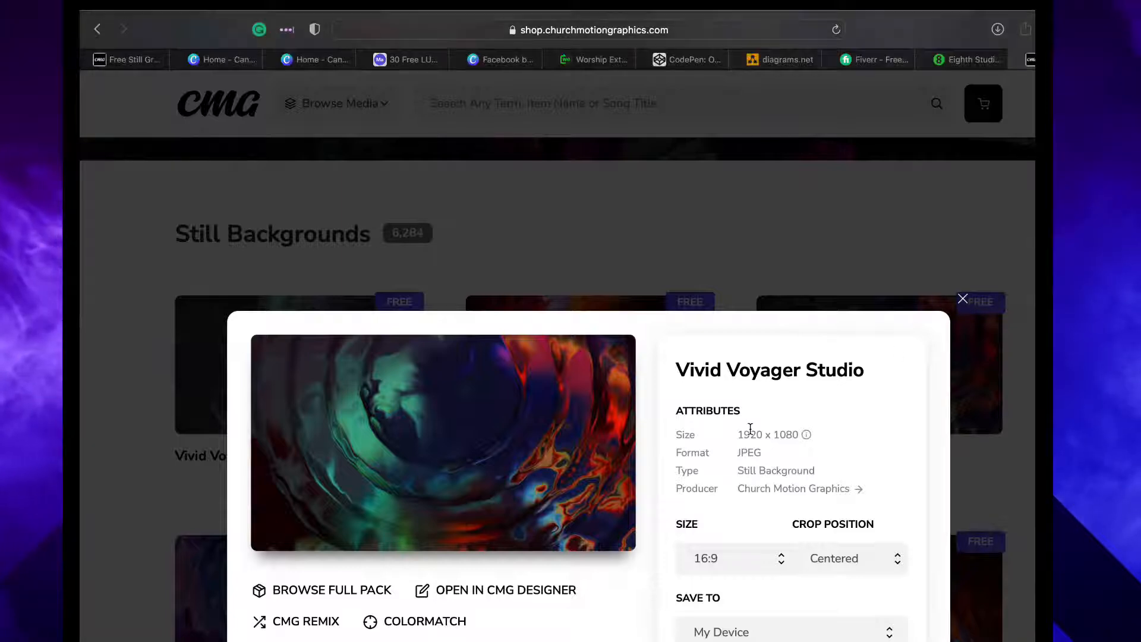
{"action": "left_click", "coordinate": [963, 299]}
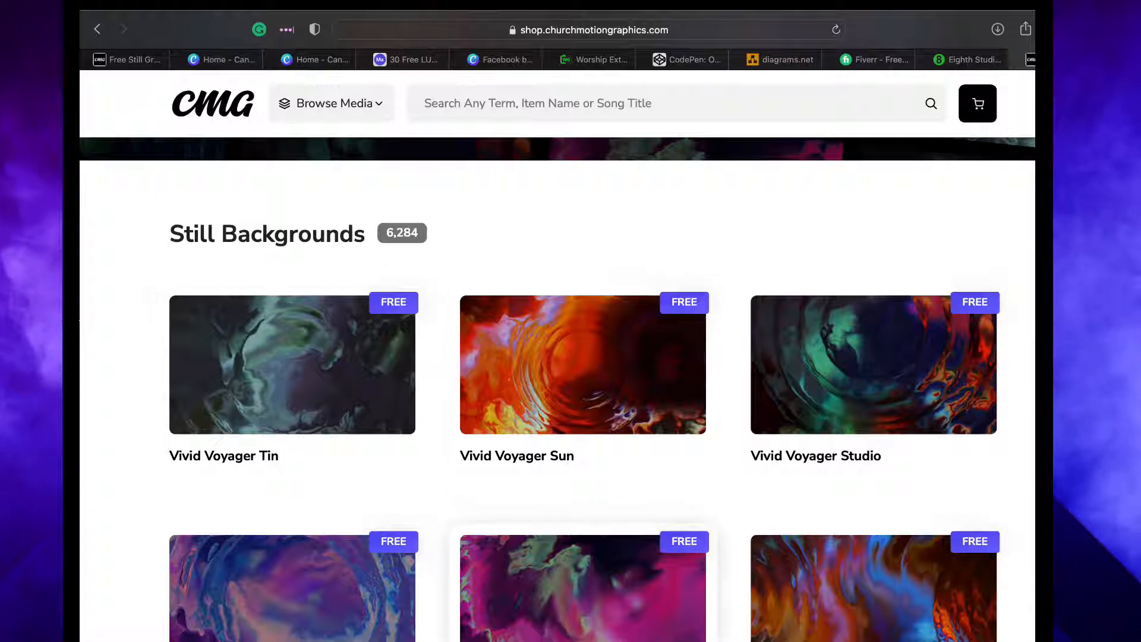
Look through the free Still Titles and Pro Layers on the Church Motion Graphics page
{"action": "scroll", "coordinate": [559, 581], "scroll_direction": "down", "scroll_amount": 10}
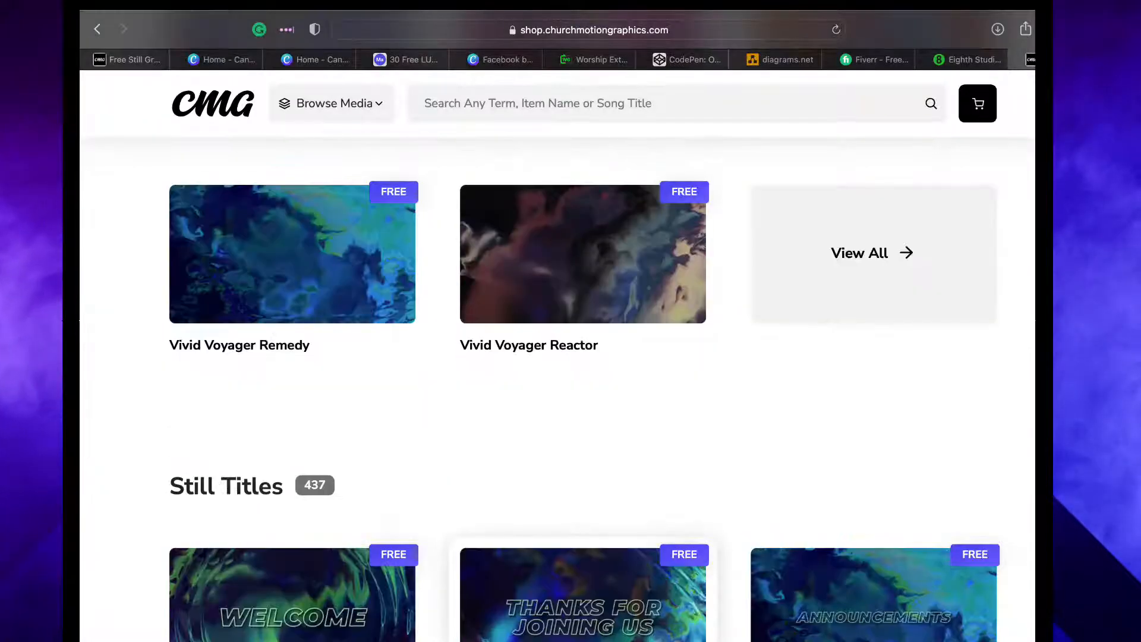
{"action": "scroll", "coordinate": [583, 594], "scroll_direction": "down", "scroll_amount": 2}
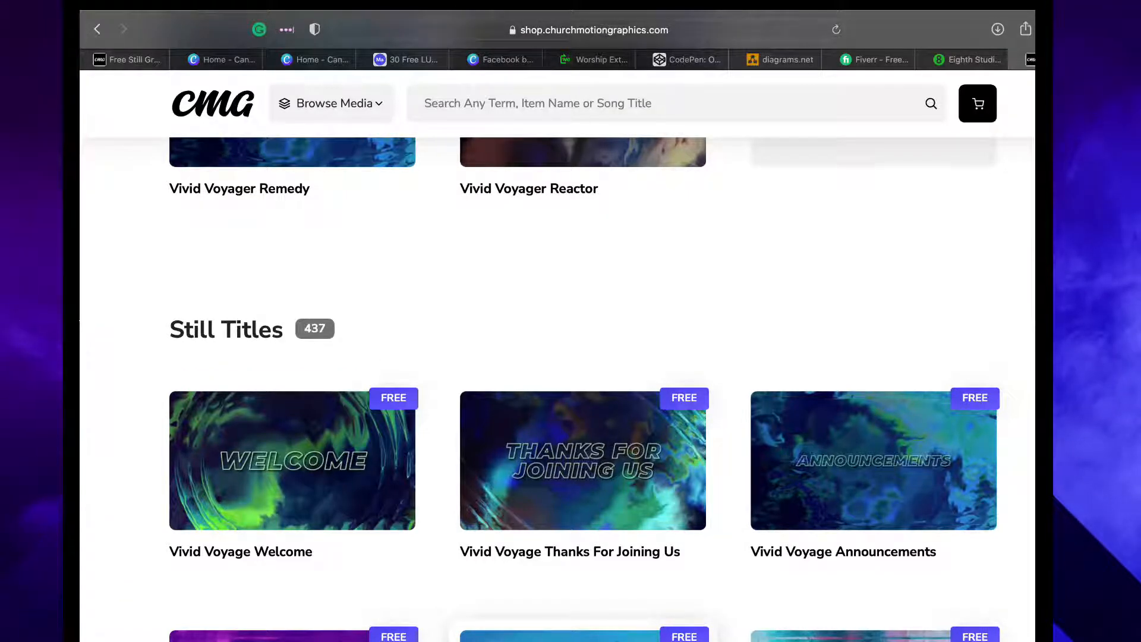
{"action": "scroll", "coordinate": [571, 357], "scroll_direction": "down", "scroll_amount": 10}
{"action": "scroll", "coordinate": [571, 357], "scroll_direction": "down", "scroll_amount": 10}
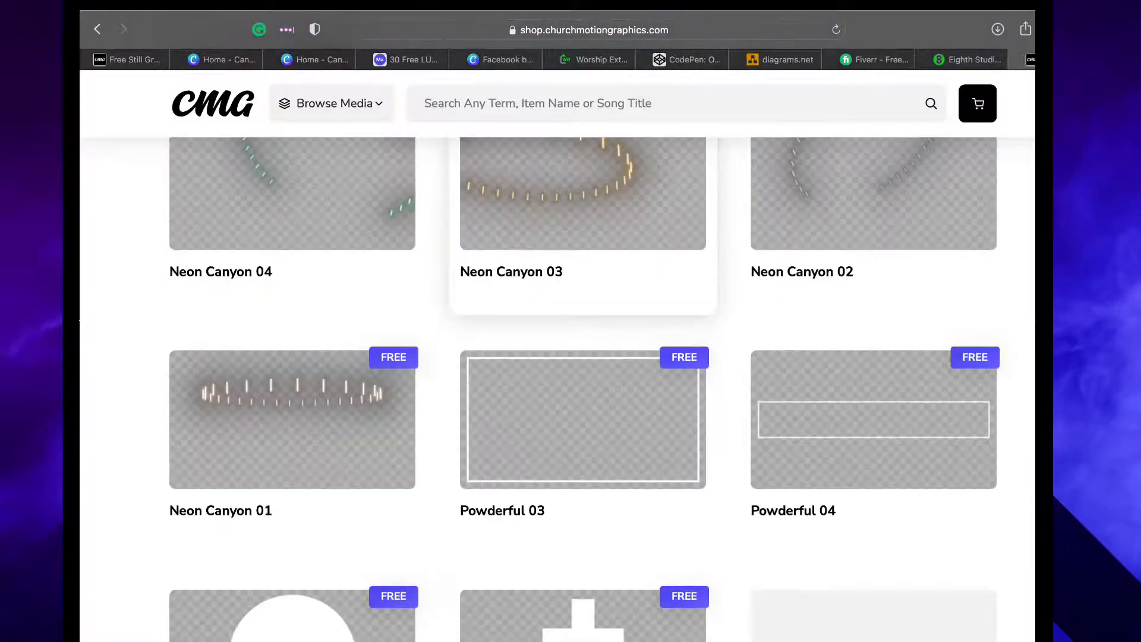
{"action": "scroll", "coordinate": [571, 357], "scroll_direction": "up", "scroll_amount": 6}
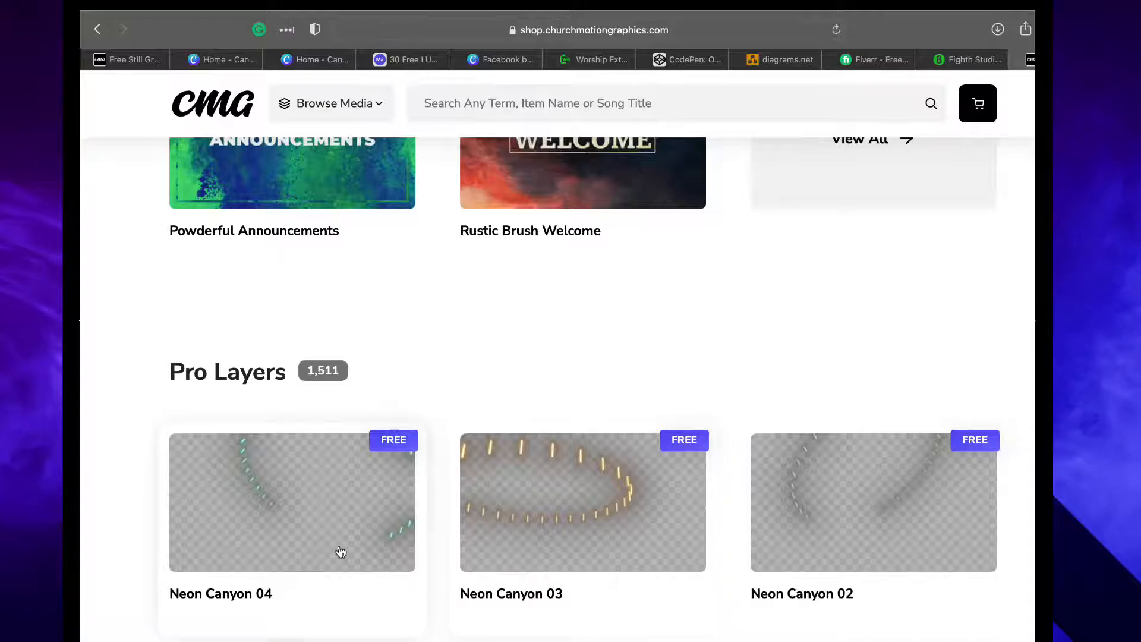
{"action": "scroll", "coordinate": [440, 590], "scroll_direction": "up", "scroll_amount": 7}
{"action": "scroll", "coordinate": [440, 588], "scroll_direction": "up", "scroll_amount": 2}
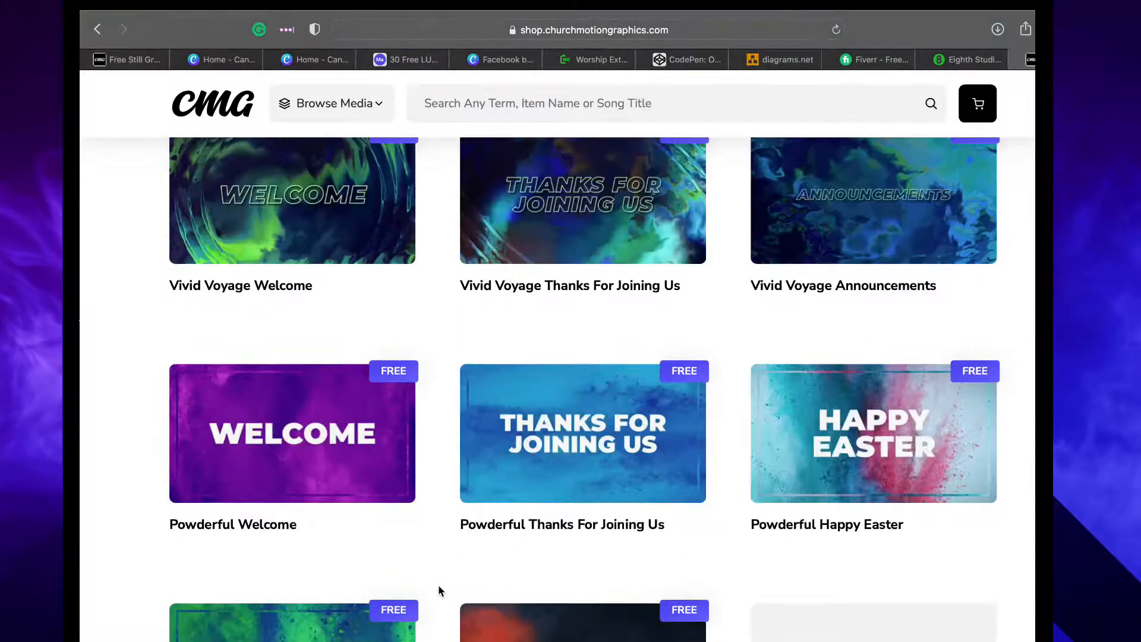
{"action": "scroll", "coordinate": [570, 547], "scroll_direction": "up", "scroll_amount": 3}
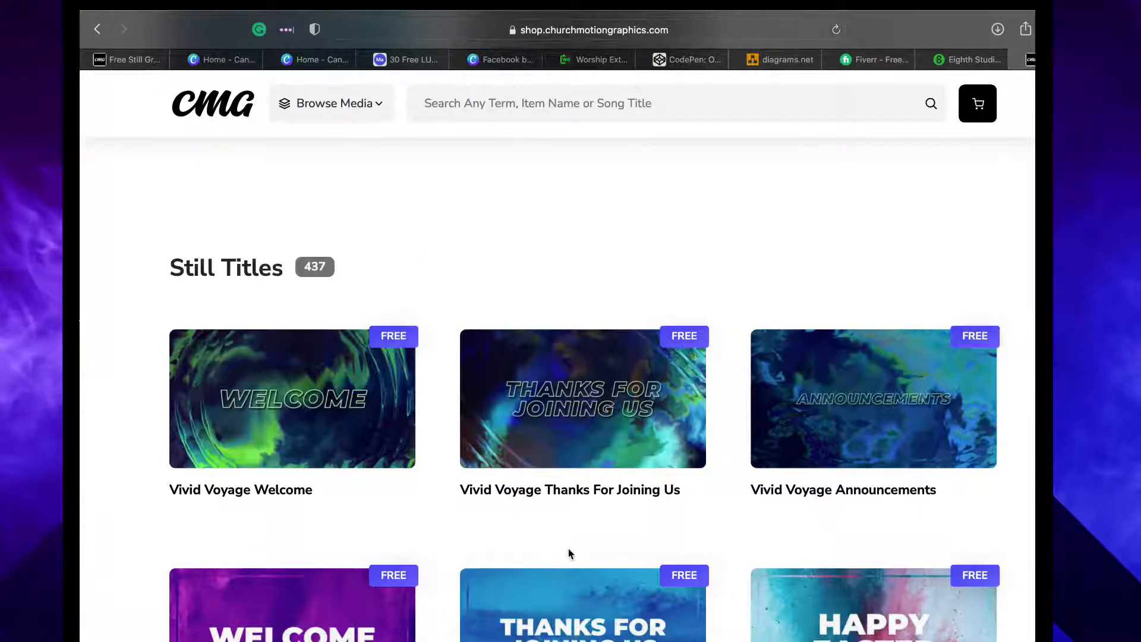
Open the complete Still Backgrounds collection and browse it down to the Bokeh Glow backgrounds
{"action": "scroll", "coordinate": [568, 554], "scroll_direction": "up", "scroll_amount": 3}
{"action": "scroll", "coordinate": [569, 554], "scroll_direction": "up", "scroll_amount": 6}
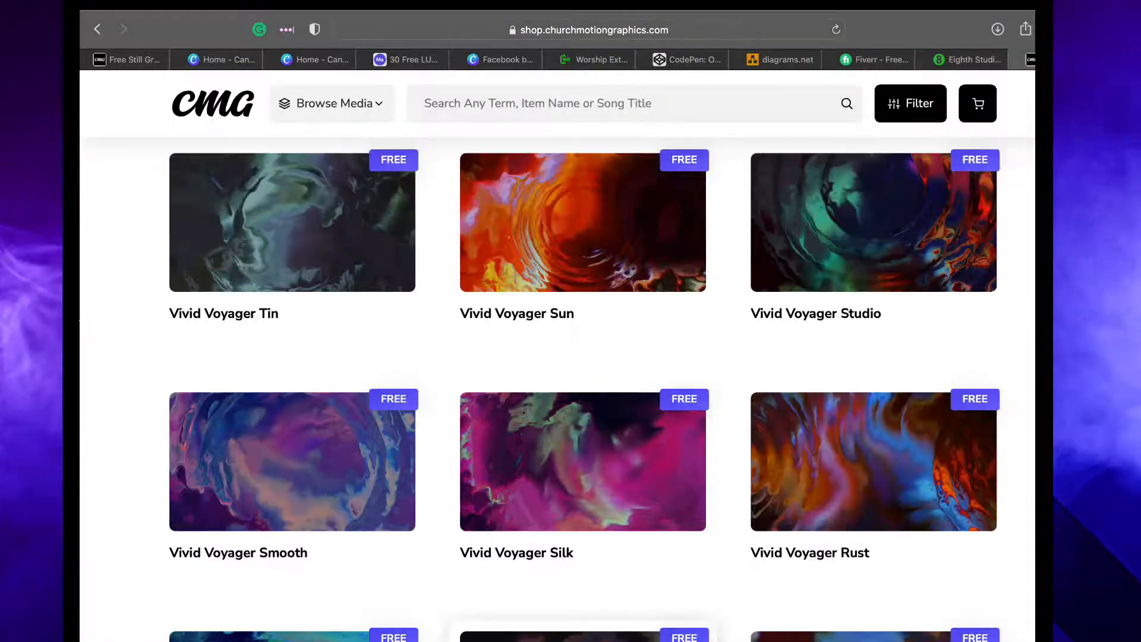
{"action": "scroll", "coordinate": [571, 387], "scroll_direction": "down", "scroll_amount": 7}
{"action": "scroll", "coordinate": [571, 386], "scroll_direction": "down", "scroll_amount": 15}
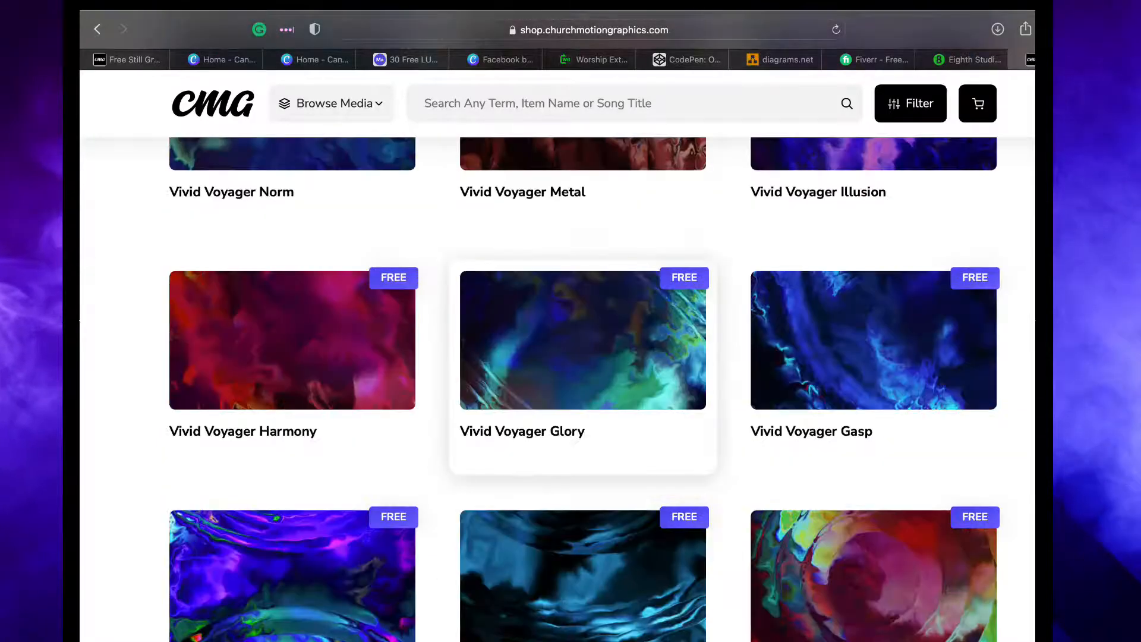
{"action": "scroll", "coordinate": [570, 386], "scroll_direction": "down", "scroll_amount": 8}
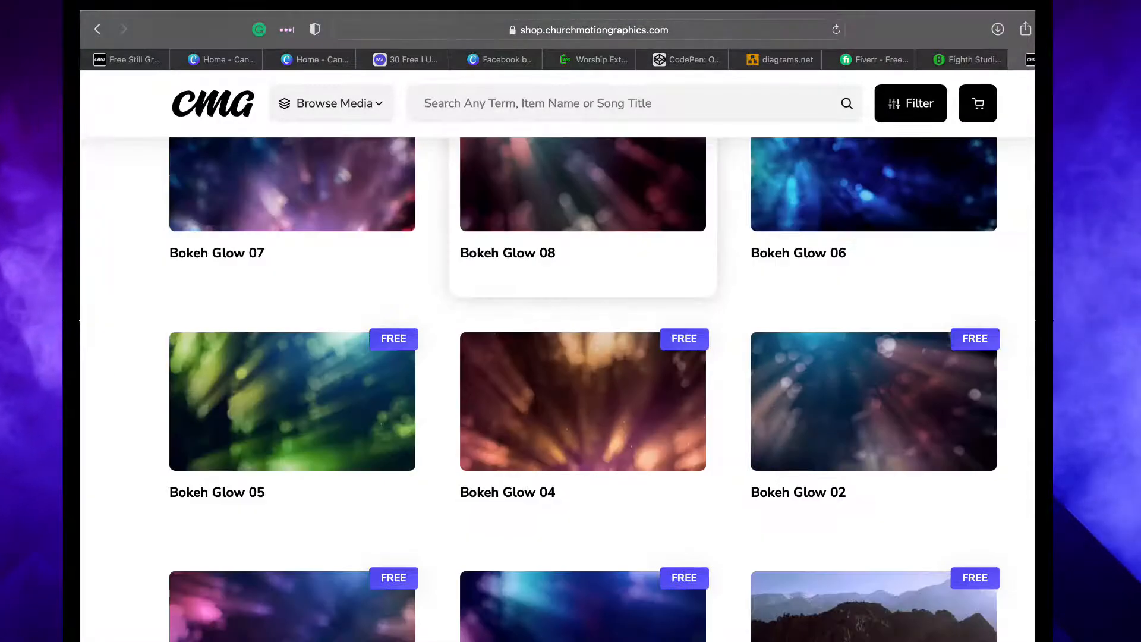
{"action": "scroll", "coordinate": [571, 386], "scroll_direction": "down", "scroll_amount": 8}
{"action": "scroll", "coordinate": [523, 610], "scroll_direction": "up", "scroll_amount": 8}
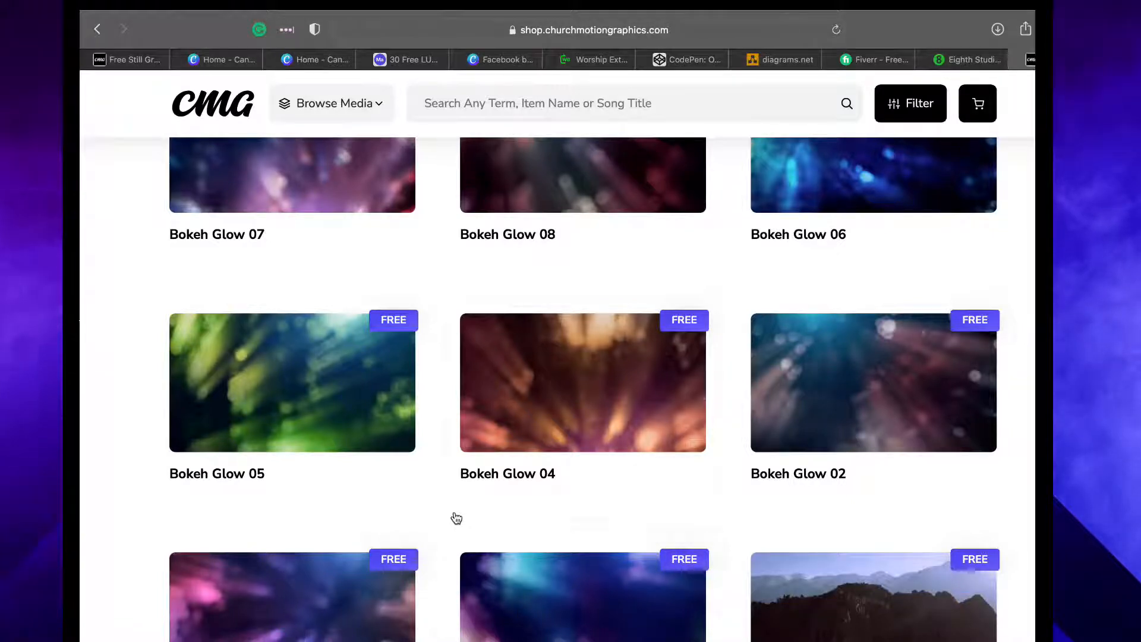
Review the subscription offer on the Church Motion Graphics main site and return through the media shop to Free Still Graphics
{"action": "left_click", "coordinate": [334, 105]}
{"action": "left_click", "coordinate": [227, 105]}
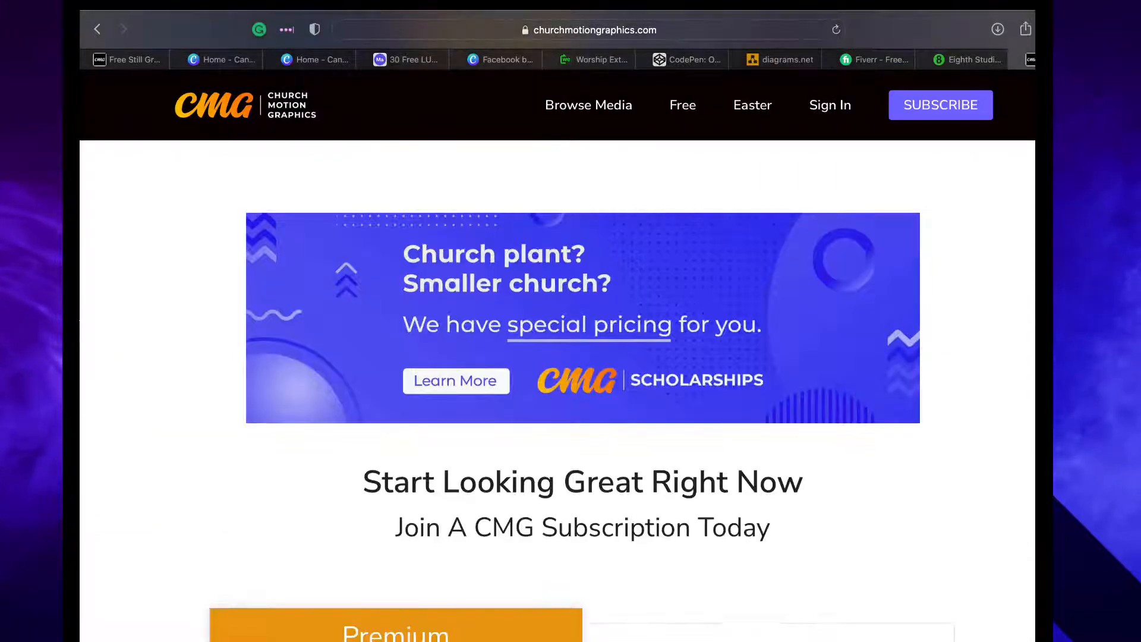
{"action": "scroll", "coordinate": [575, 613], "scroll_direction": "down", "scroll_amount": 8}
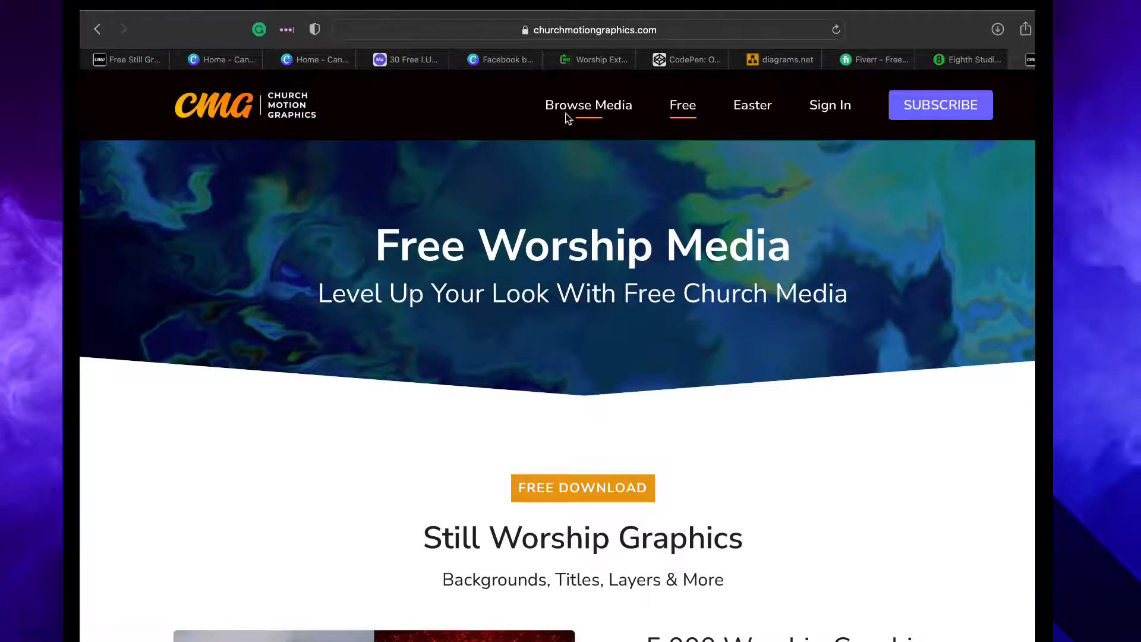
{"action": "left_click", "coordinate": [566, 118]}
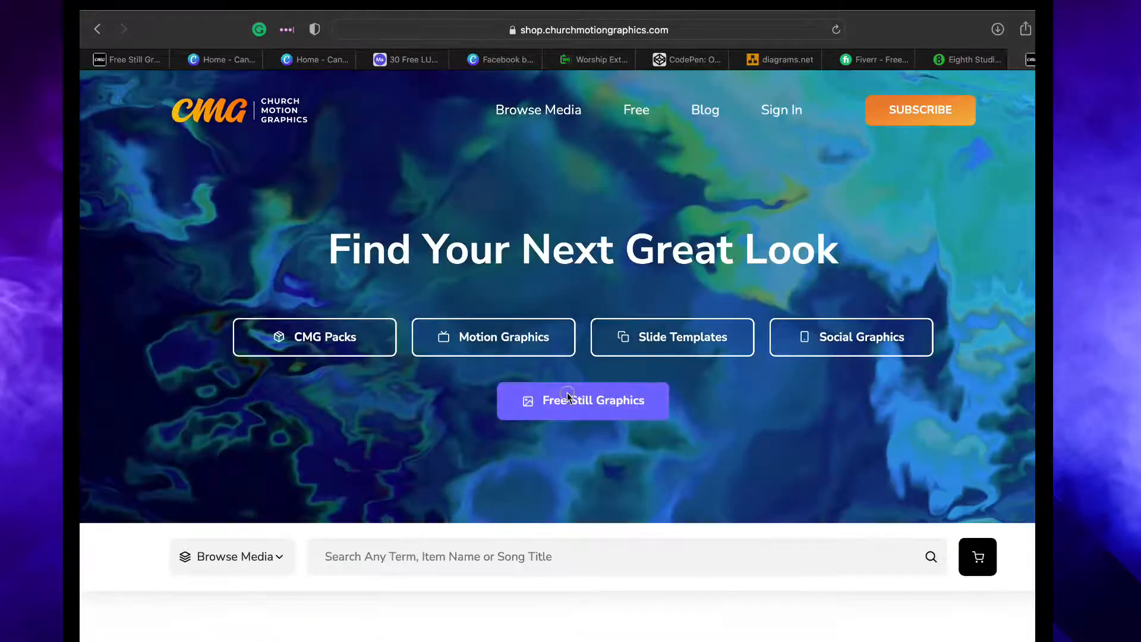
{"action": "left_click", "coordinate": [567, 395]}
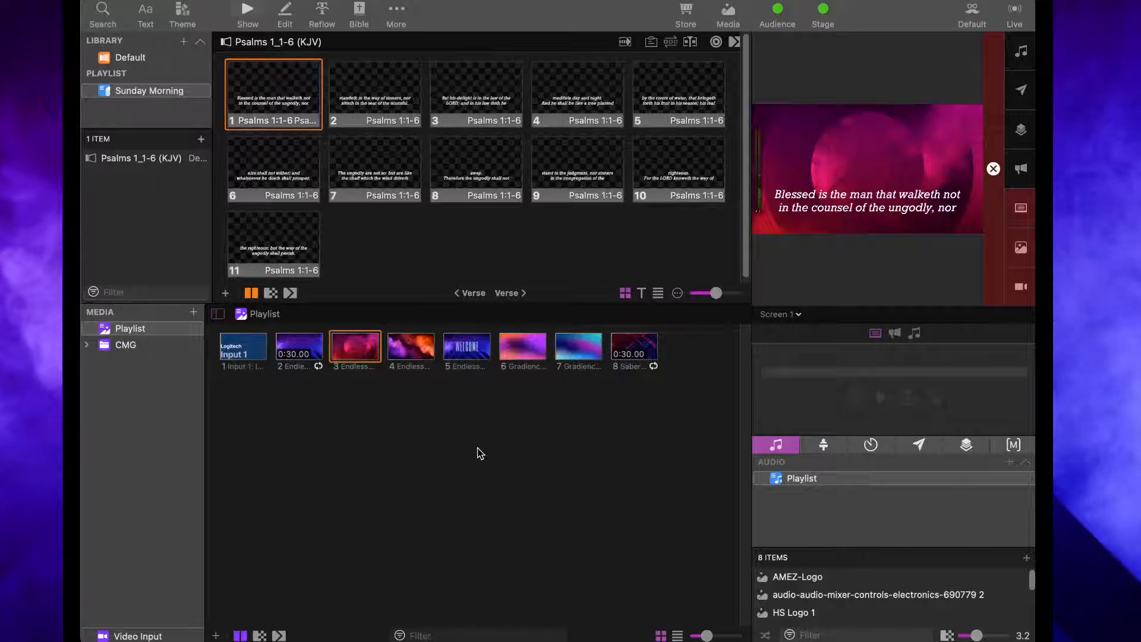
In ProPresenter, show the purple-and-orange smoke background behind the first Psalms slide, and clear the slide layer from the output
{"action": "left_click", "coordinate": [416, 351]}
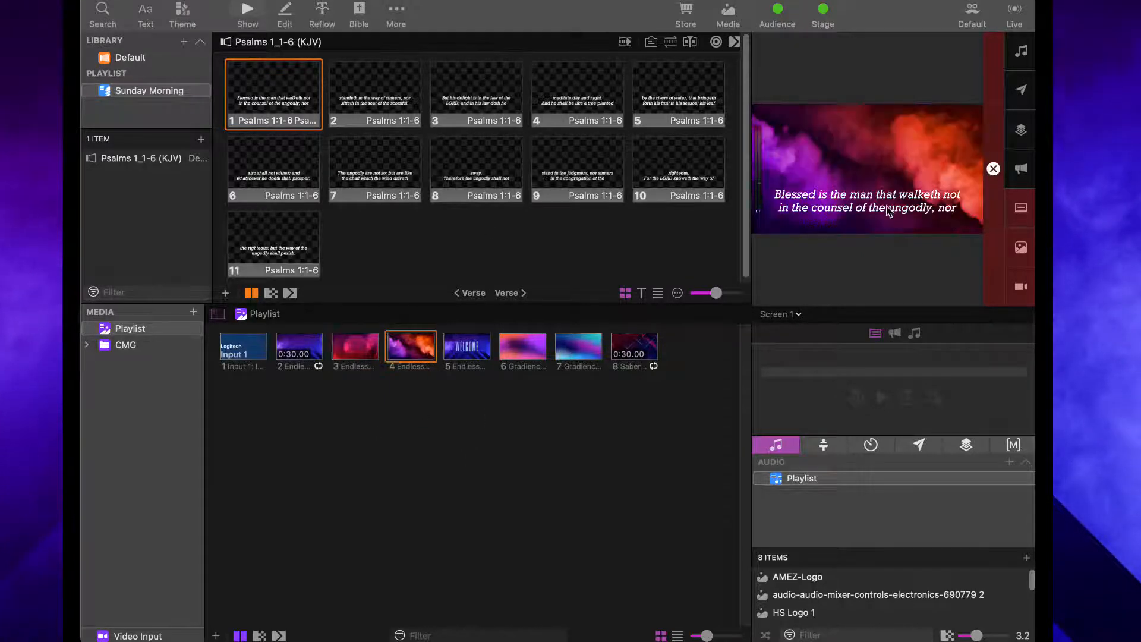
{"action": "left_click", "coordinate": [1021, 208]}
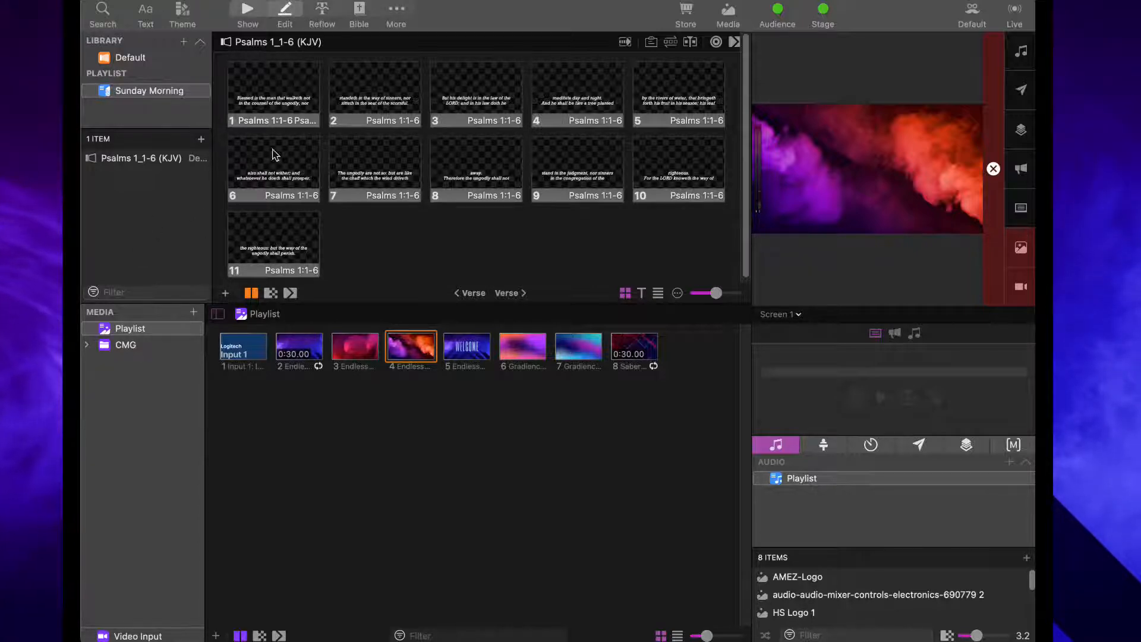
Open the Psalms 1_1-6 (KJV) presentation for editing and enable its presentation background
{"action": "left_click", "coordinate": [285, 10]}
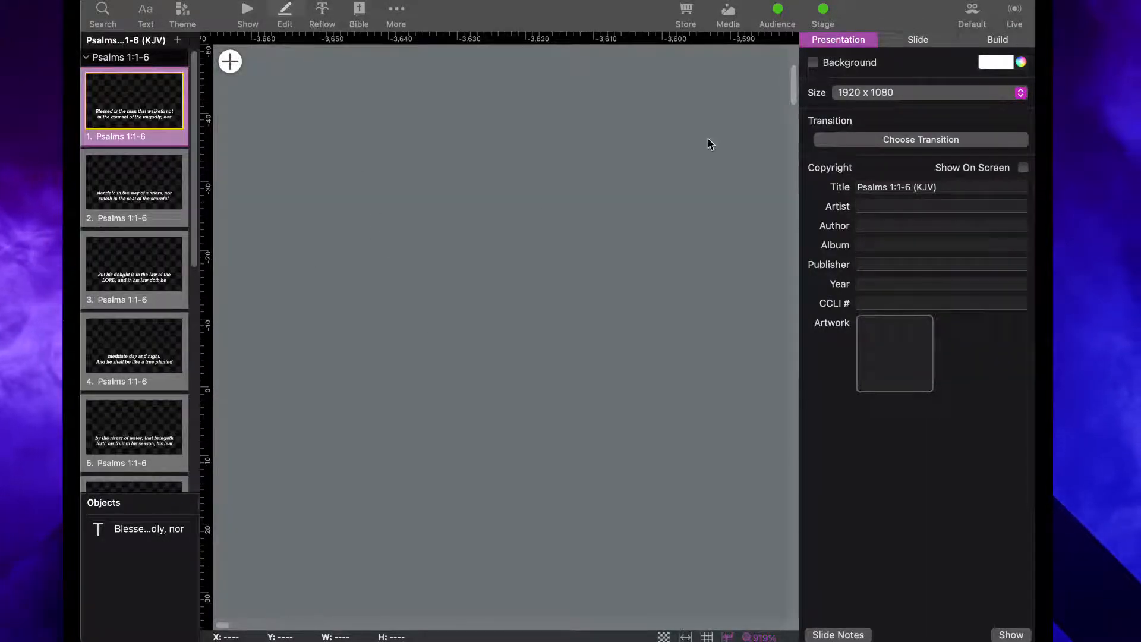
{"action": "left_click", "coordinate": [830, 63]}
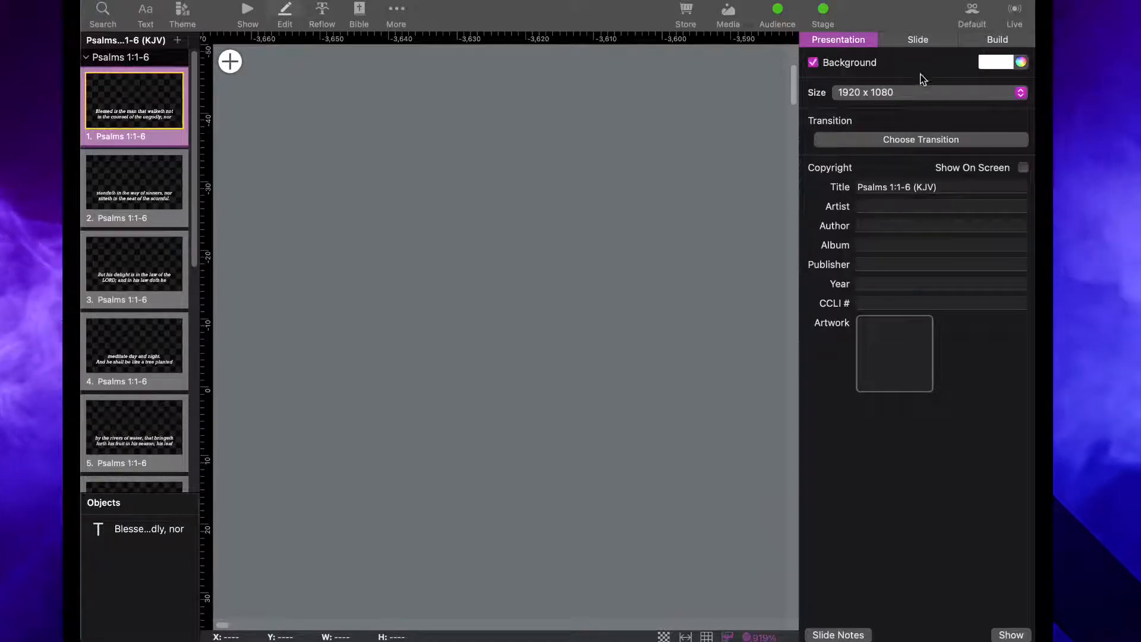
{"action": "left_click", "coordinate": [994, 67]}
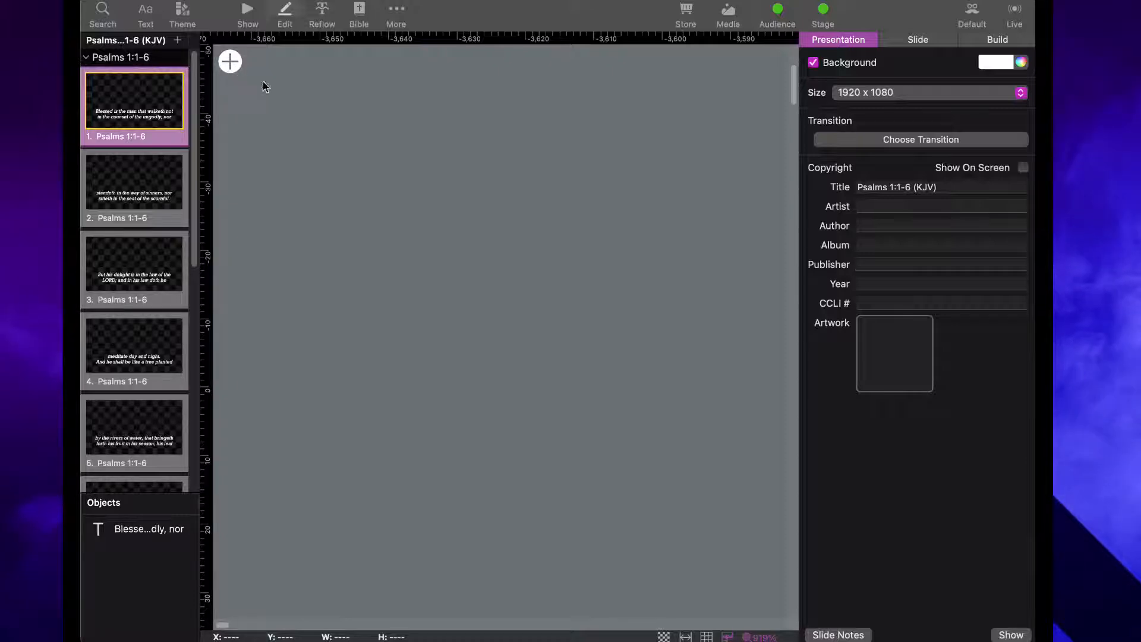
Add a text object in Times New Roman to the first Psalms slide and name the object Welcome
{"action": "left_click", "coordinate": [398, 297]}
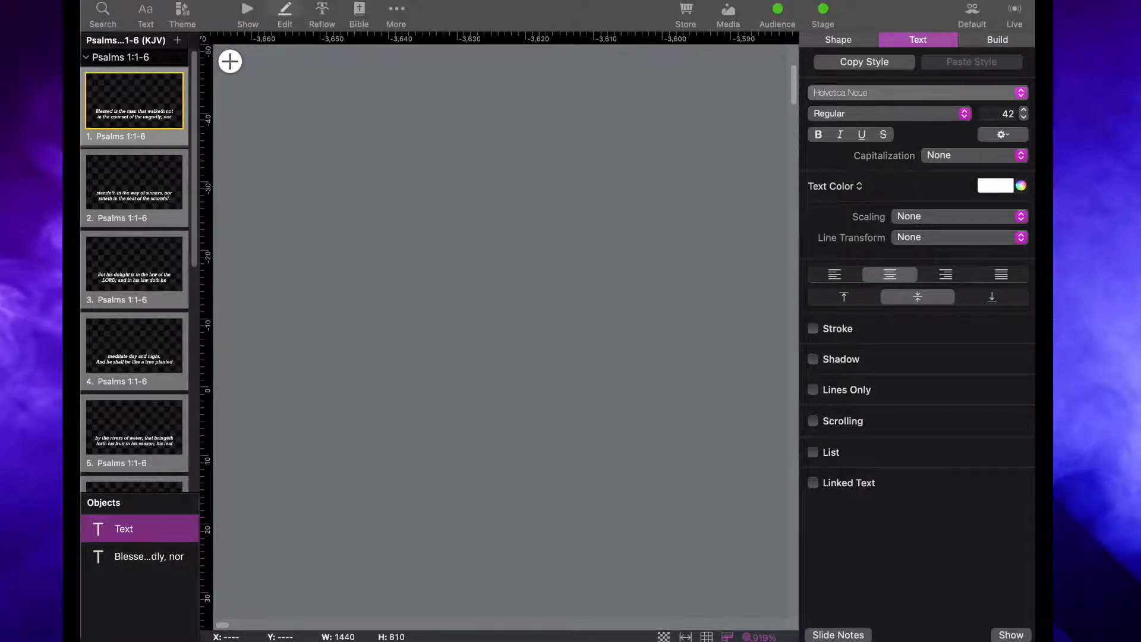
{"action": "left_click", "coordinate": [854, 639]}
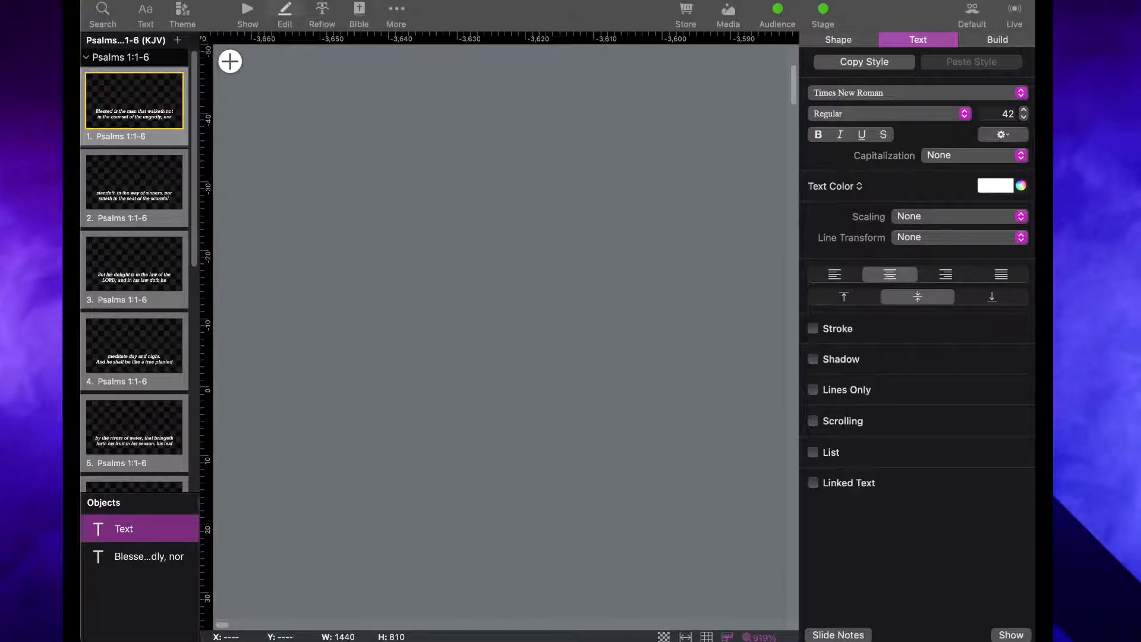
{"action": "double_click", "coordinate": [137, 533]}
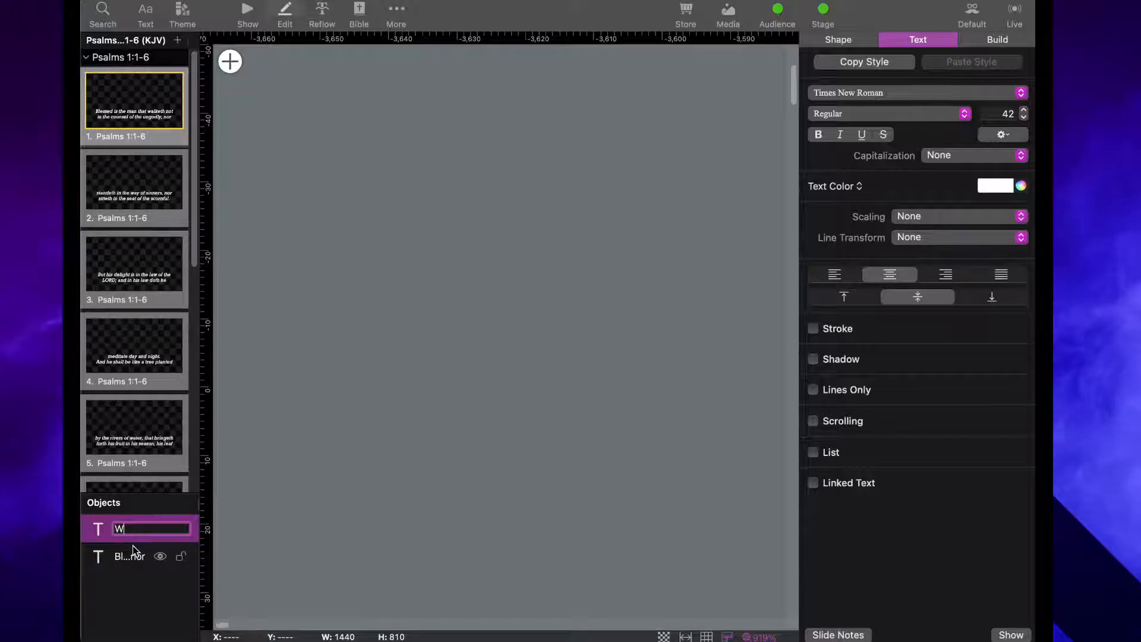
{"action": "type", "text": "Wel"}
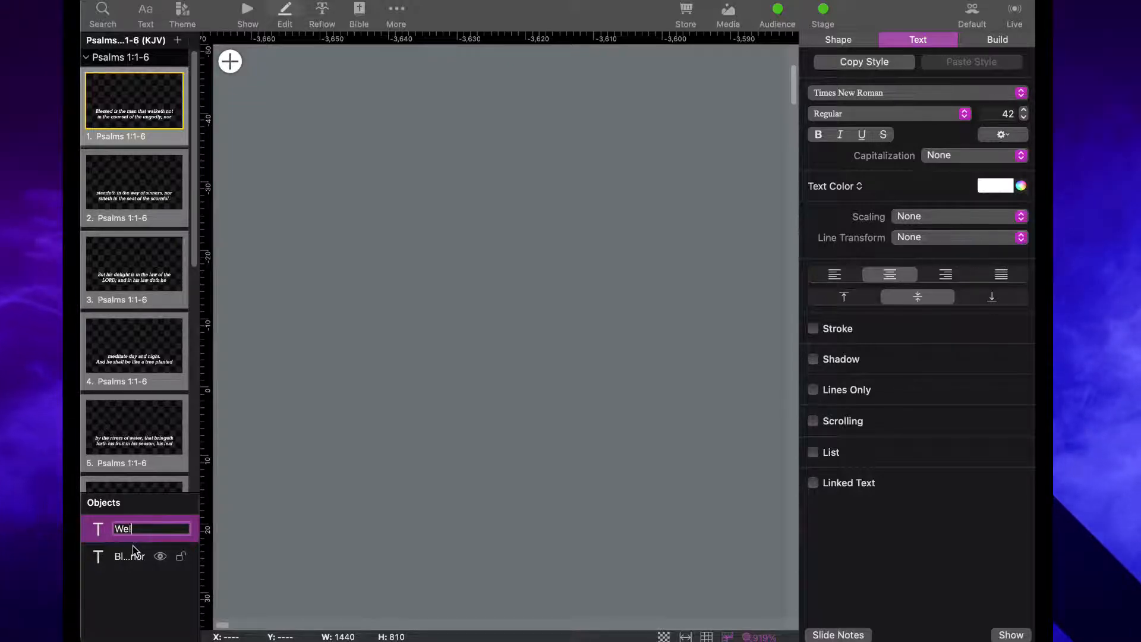
{"action": "type", "text": "com"}
{"action": "type", "text": "e"}
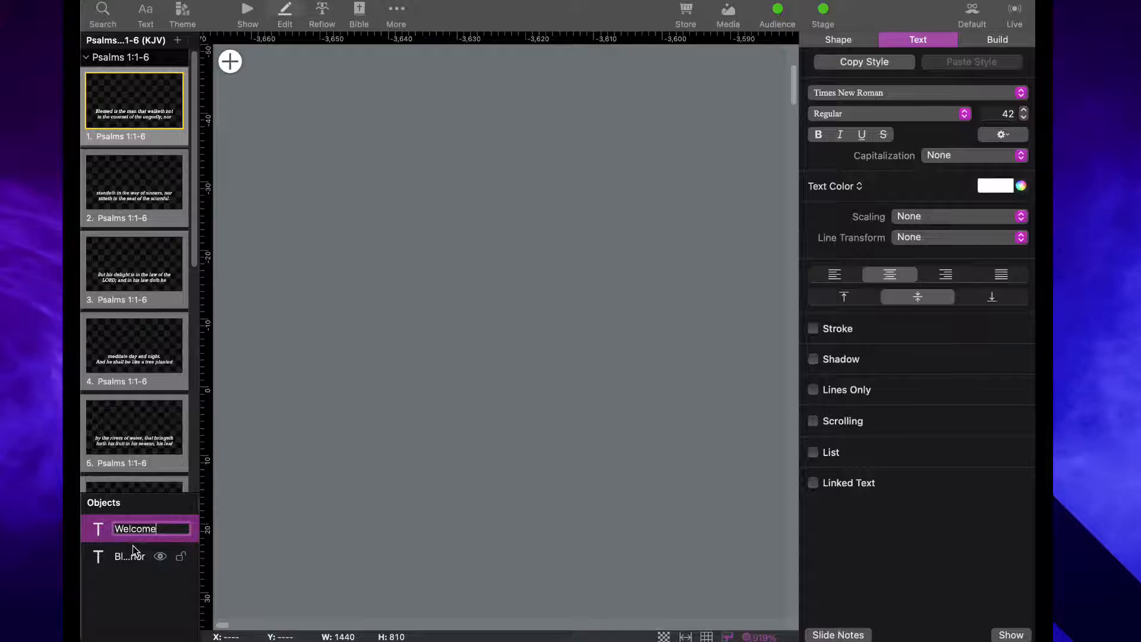
{"action": "key", "text": "Return"}
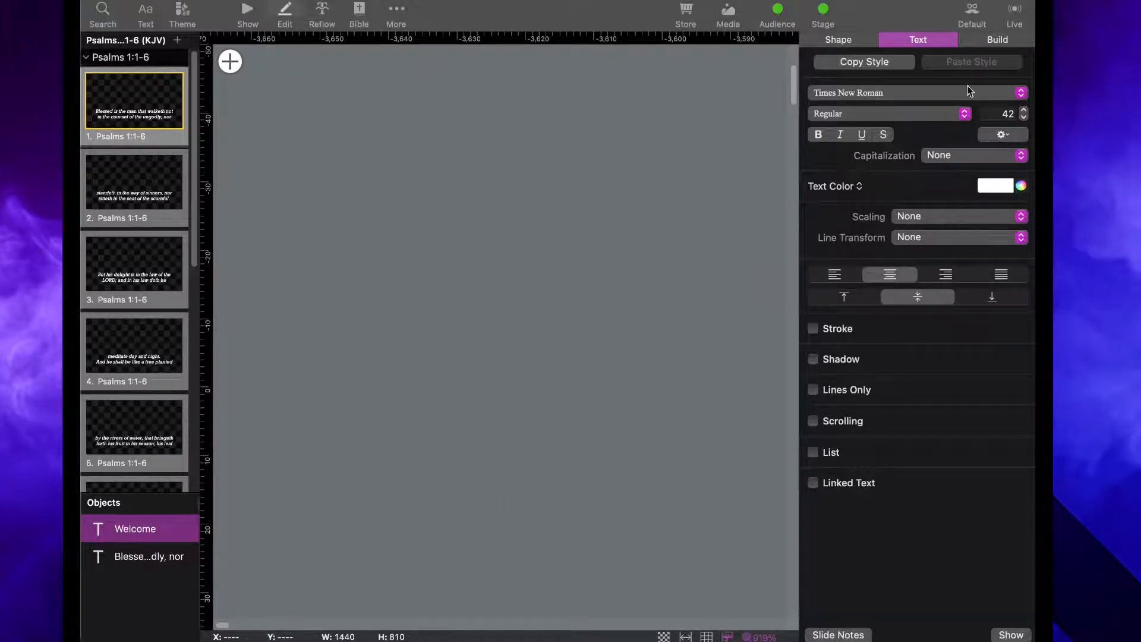
{"action": "left_click", "coordinate": [840, 43]}
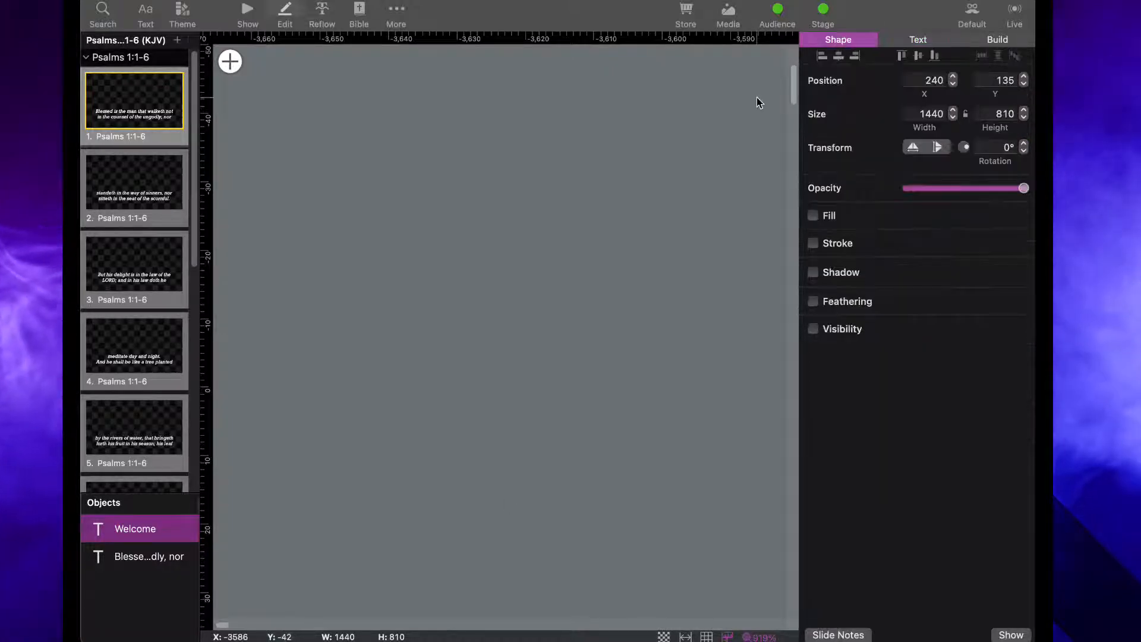
{"action": "left_click", "coordinate": [928, 39]}
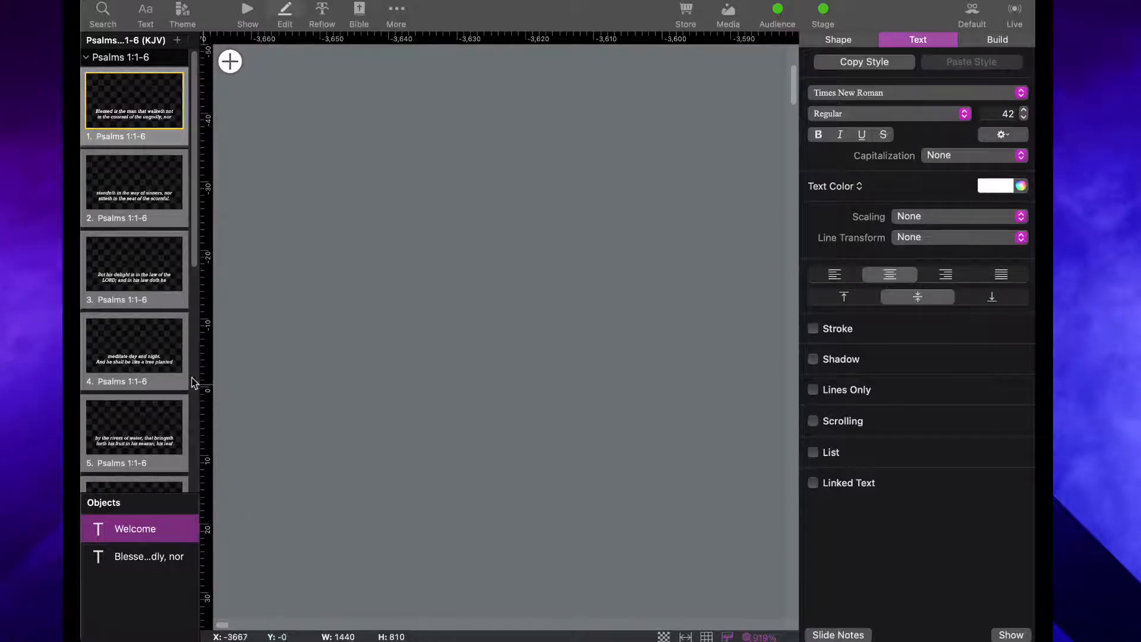
Add a new slide after the first Psalms slide and set its text object's font to Times New Roman
{"action": "left_click_drag", "start_coordinate": [194, 248], "coordinate": [204, 107]}
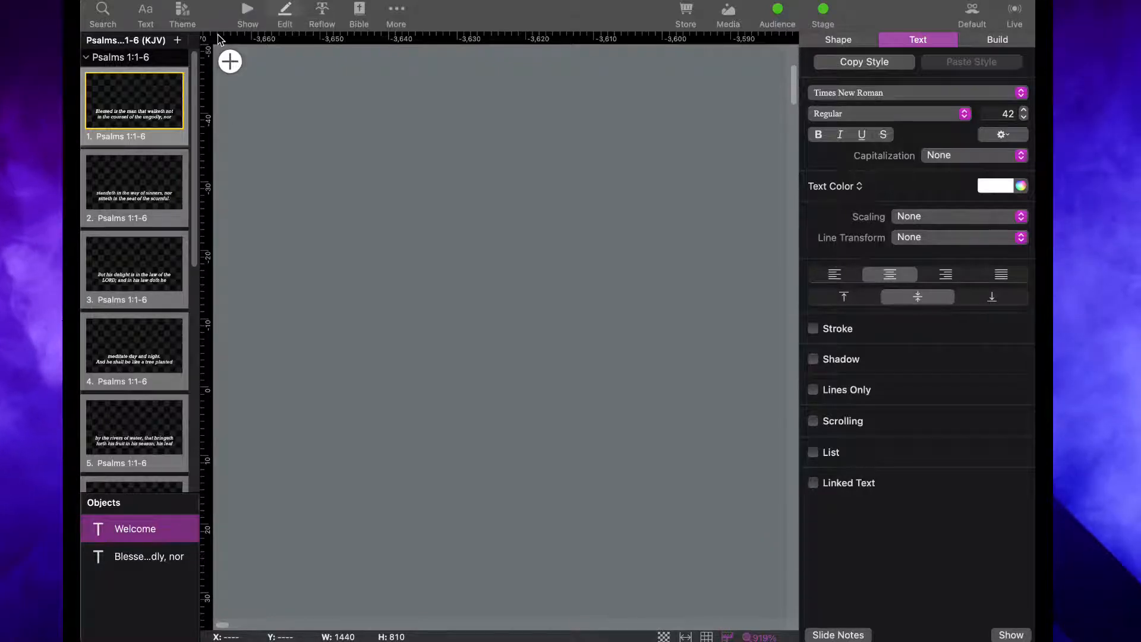
{"action": "left_click", "coordinate": [177, 41]}
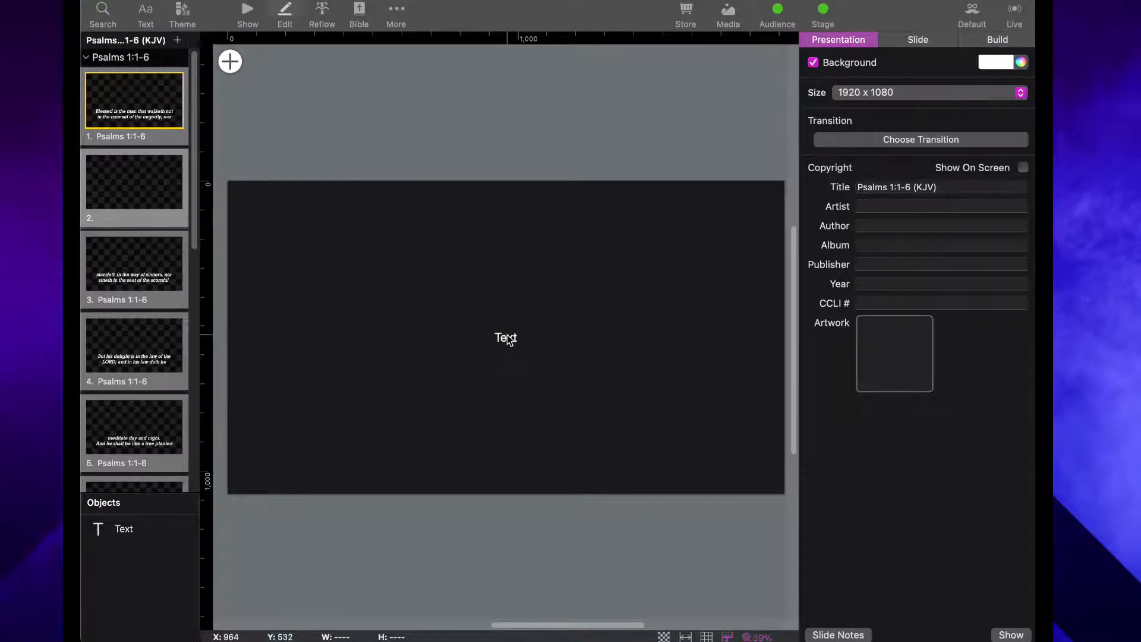
{"action": "left_click", "coordinate": [508, 340]}
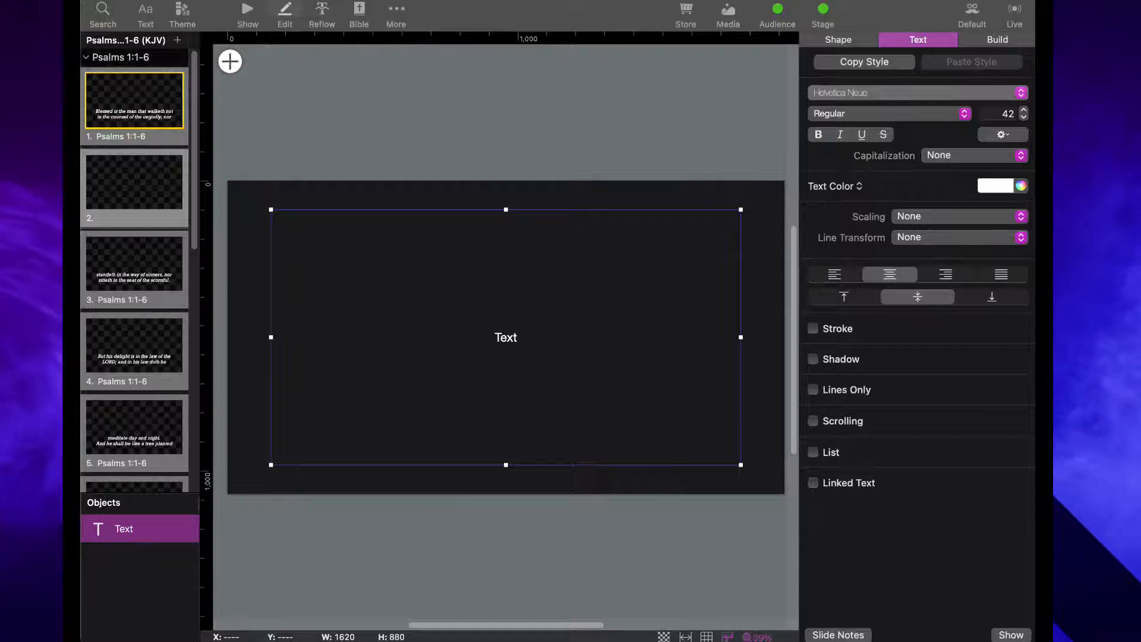
{"action": "left_click", "coordinate": [850, 404]}
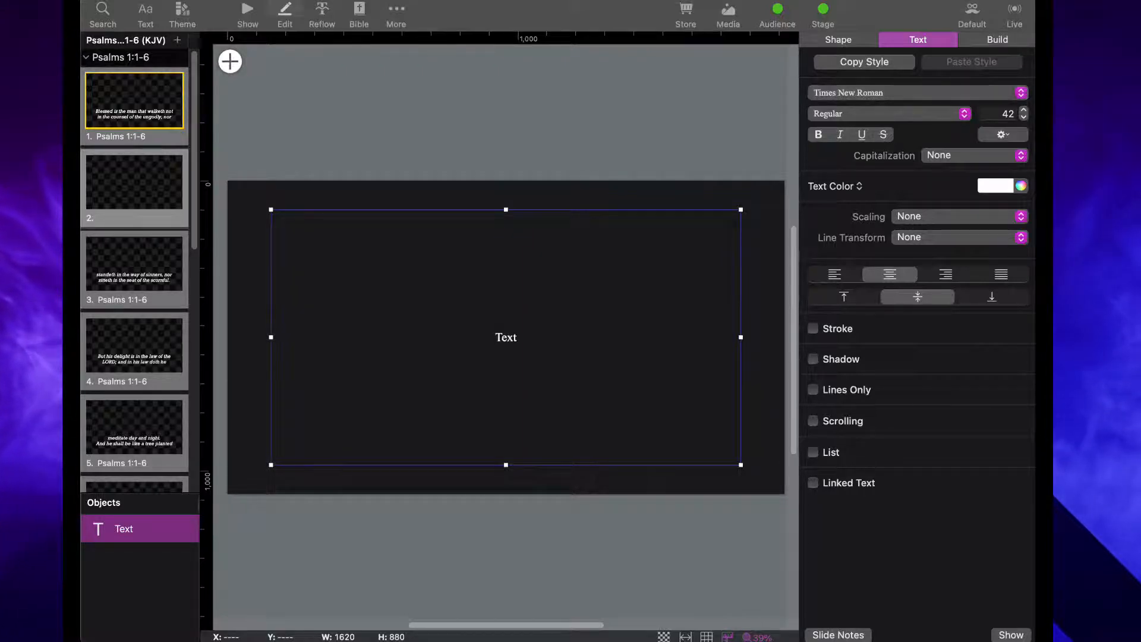
Replace the placeholder text on the new second slide with Welcome
{"action": "double_click", "coordinate": [513, 345]}
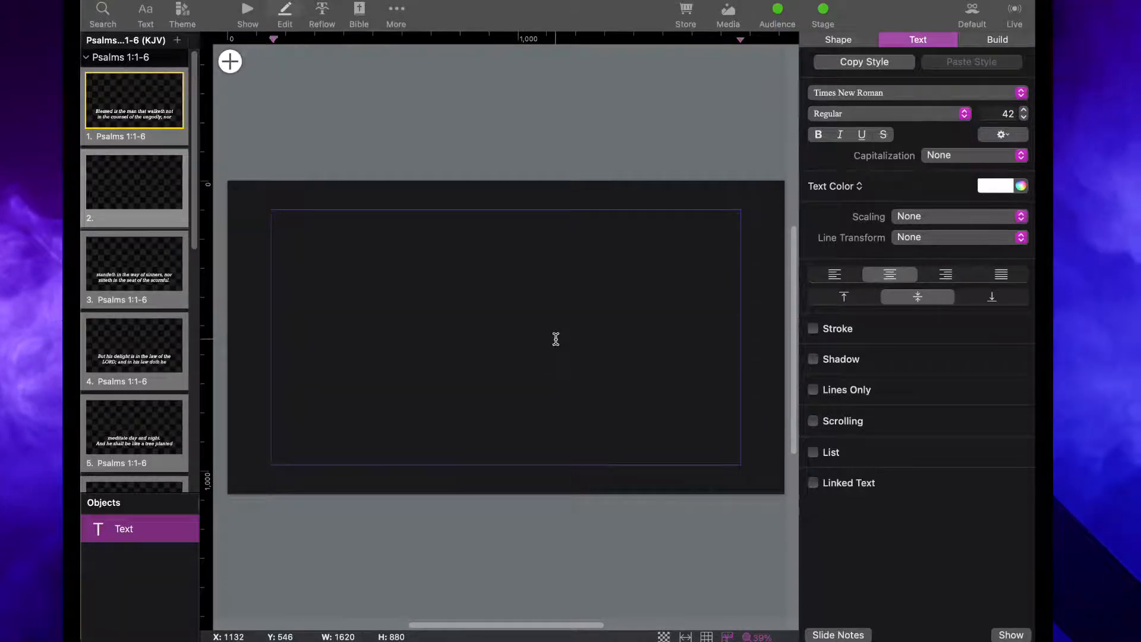
{"action": "type", "text": "We"}
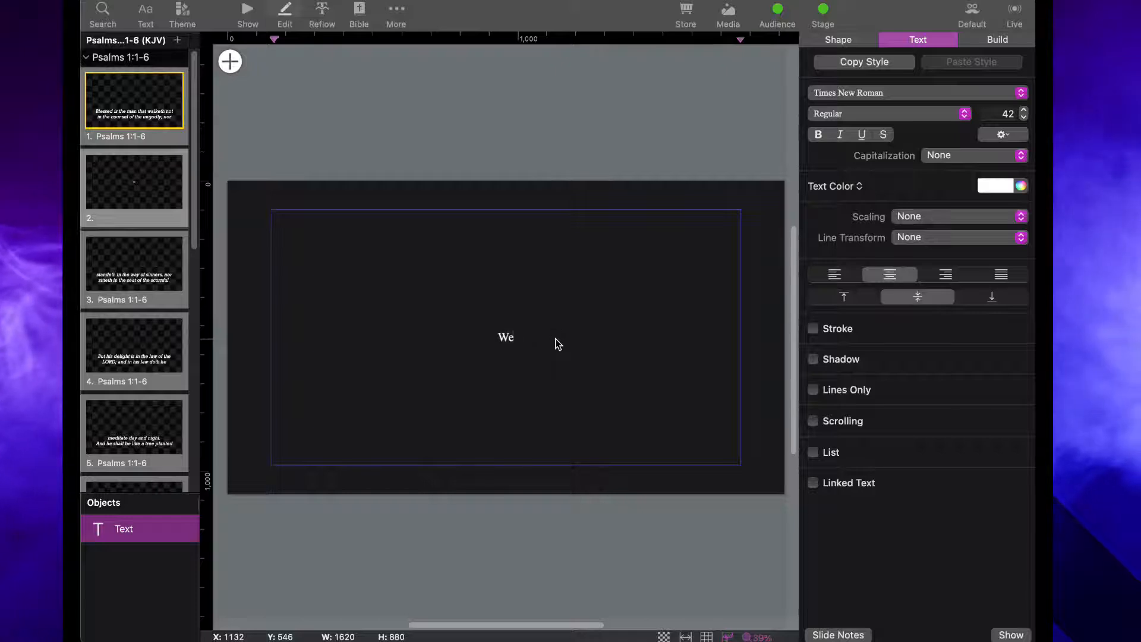
{"action": "type", "text": "lcome"}
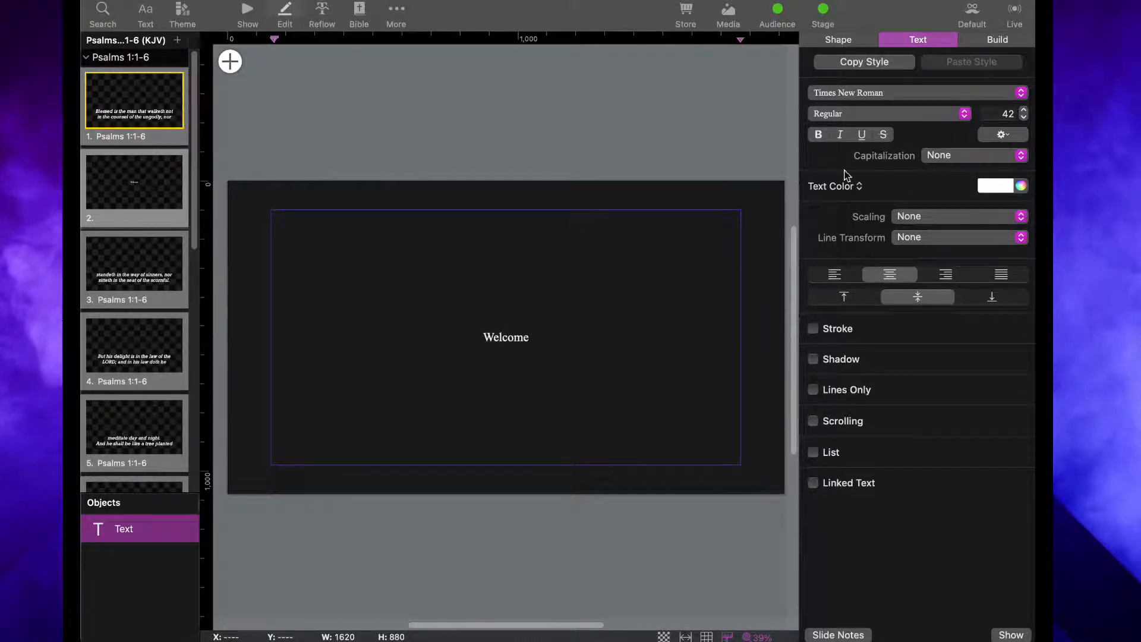
Set the Welcome text on the second slide to size 183 and make it italic
{"action": "left_click_drag", "start_coordinate": [528, 338], "coordinate": [483, 338]}
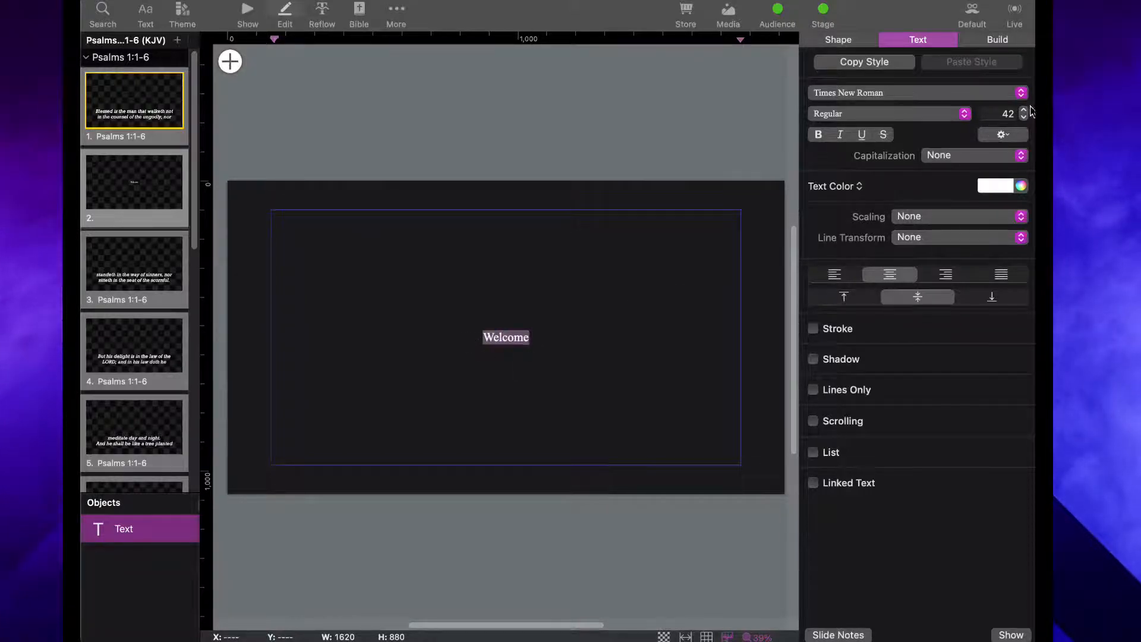
{"action": "left_click_drag", "start_coordinate": [1025, 111], "coordinate": [1024, 111]}
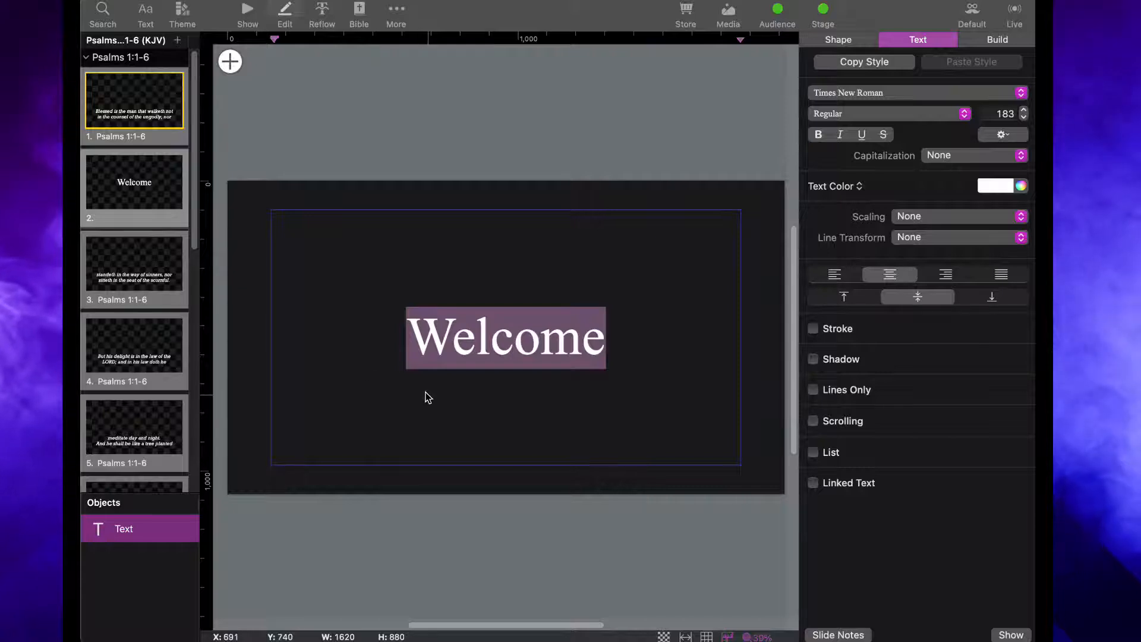
{"action": "left_click", "coordinate": [364, 364]}
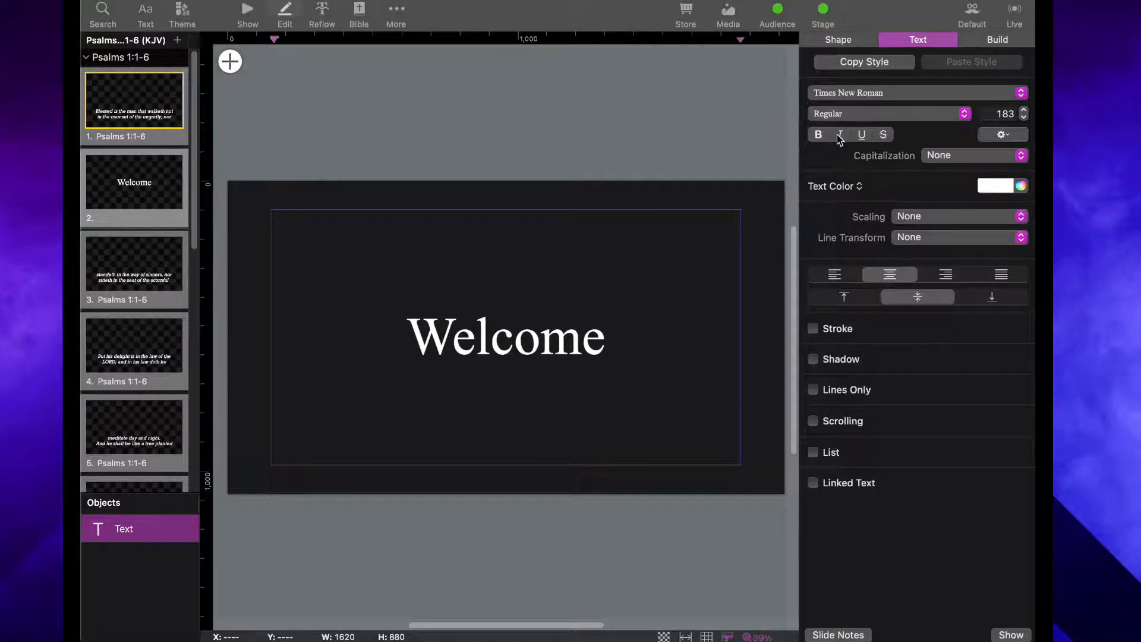
{"action": "left_click_drag", "start_coordinate": [605, 340], "coordinate": [402, 331]}
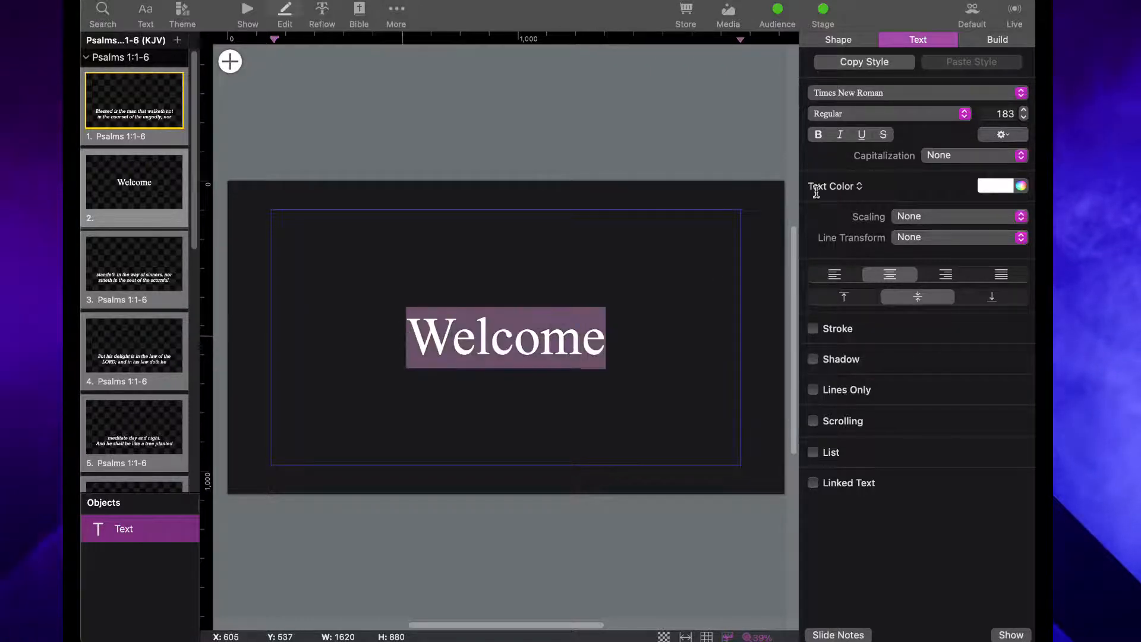
{"action": "left_click", "coordinate": [840, 135]}
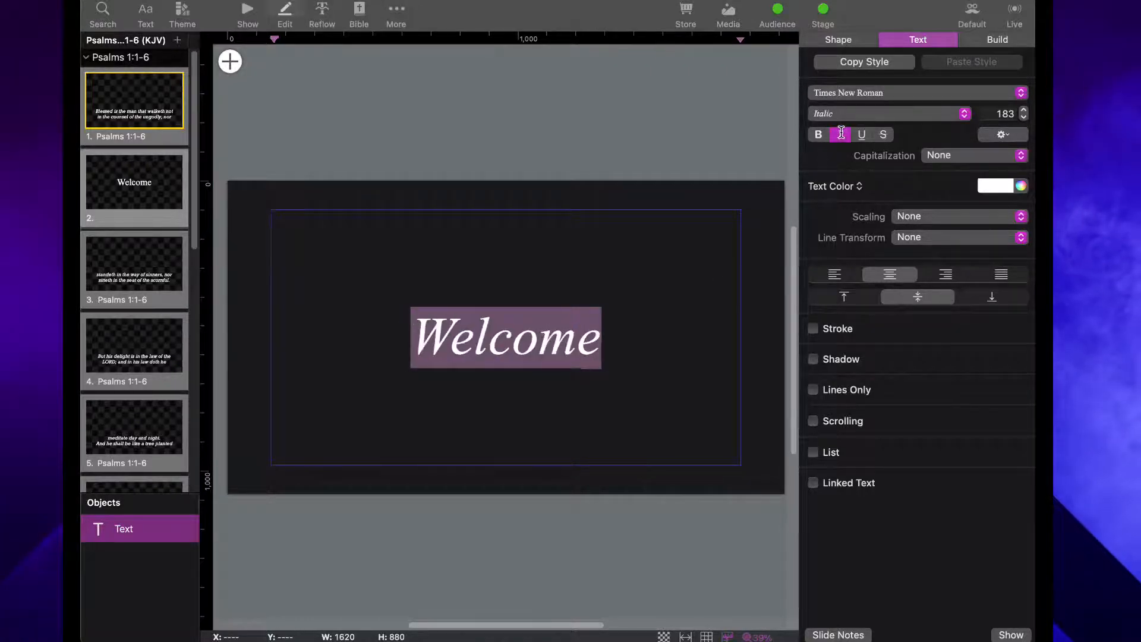
{"action": "left_click", "coordinate": [671, 368]}
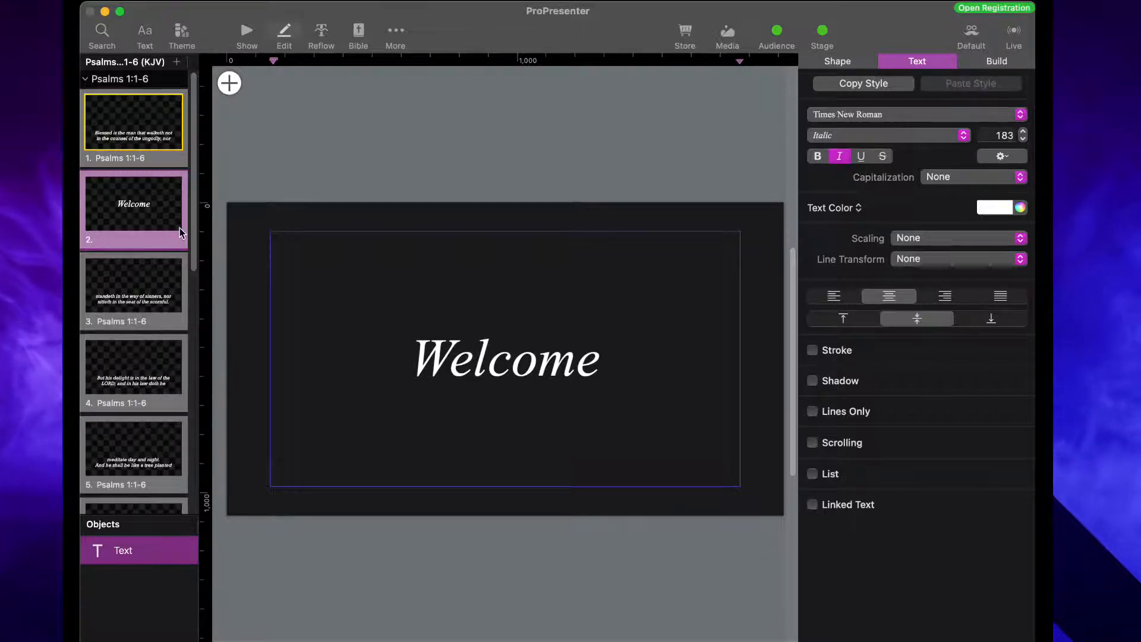
{"action": "left_click_drag", "start_coordinate": [194, 239], "coordinate": [196, 122]}
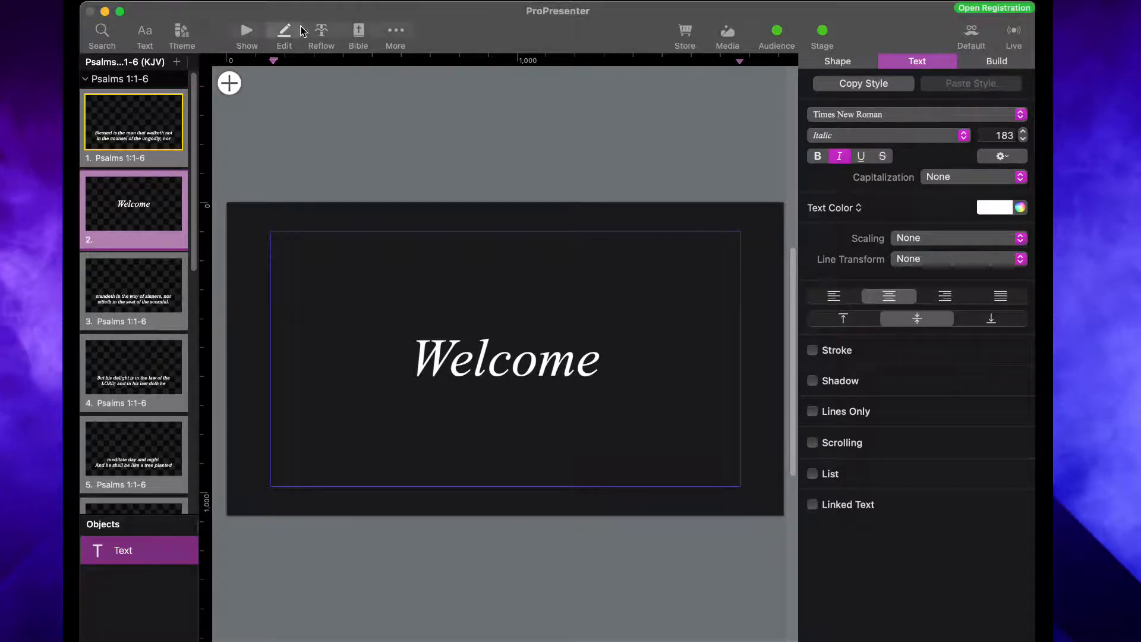
Return to the Show view and clear the Welcome slide and the smoke background from the output, leaving the live camera
{"action": "key", "text": "super+1"}
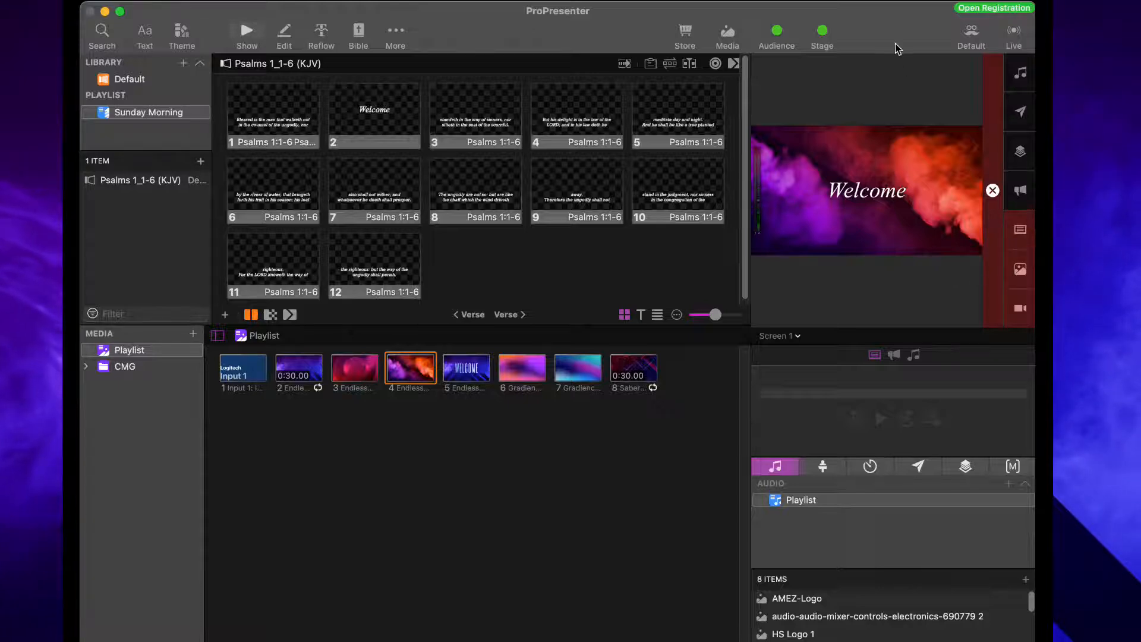
{"action": "left_click_drag", "start_coordinate": [896, 45], "coordinate": [885, 44]}
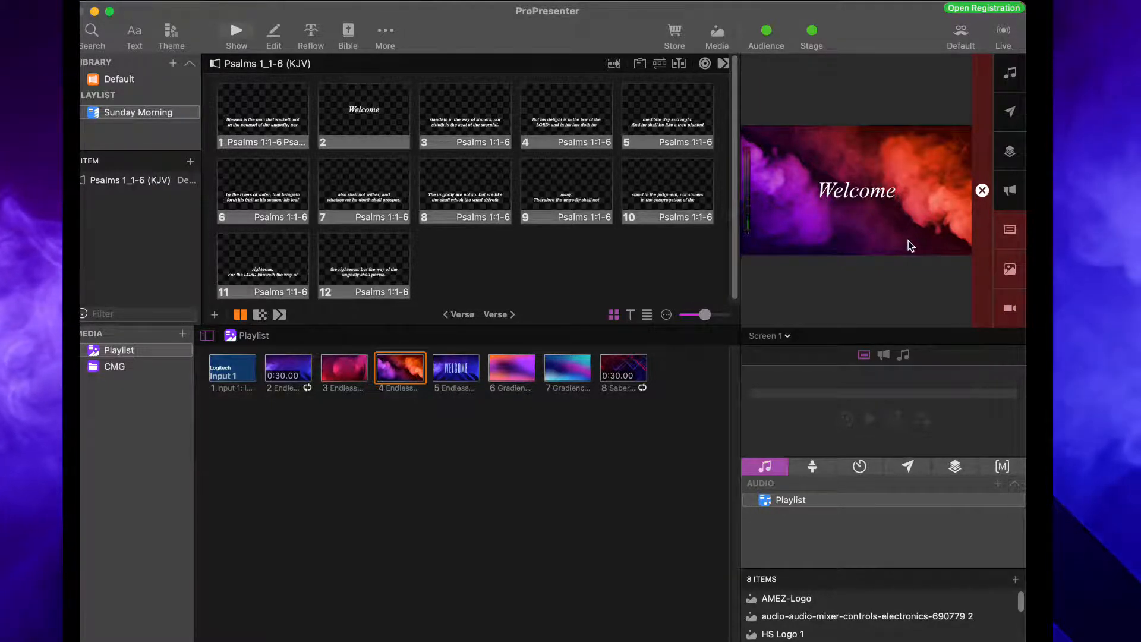
{"action": "left_click", "coordinate": [1012, 232]}
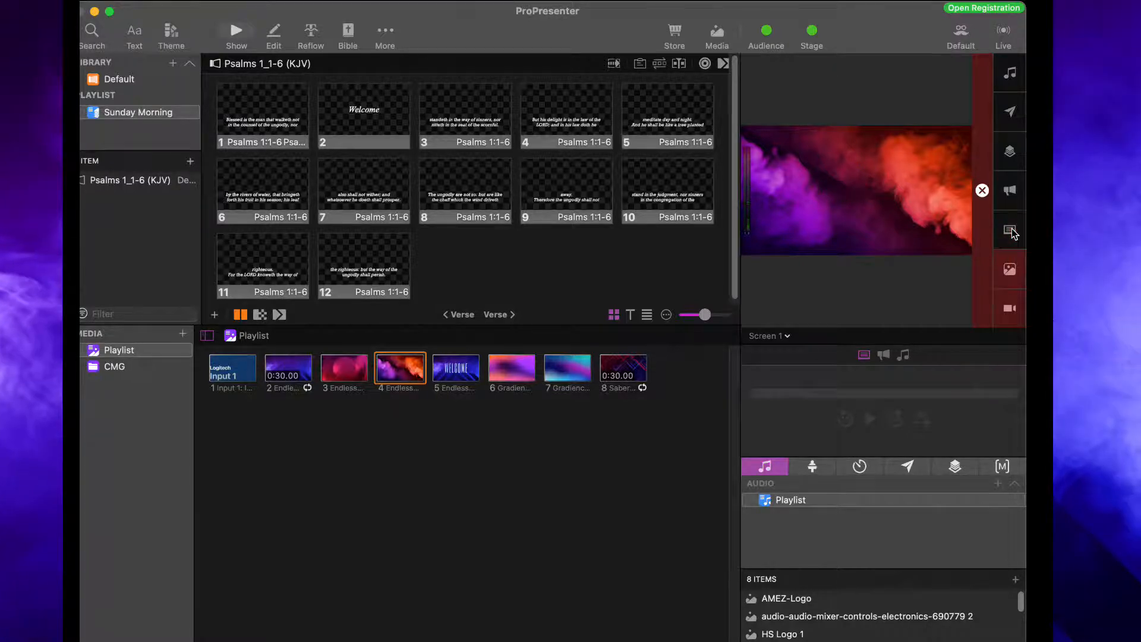
{"action": "left_click", "coordinate": [1011, 270]}
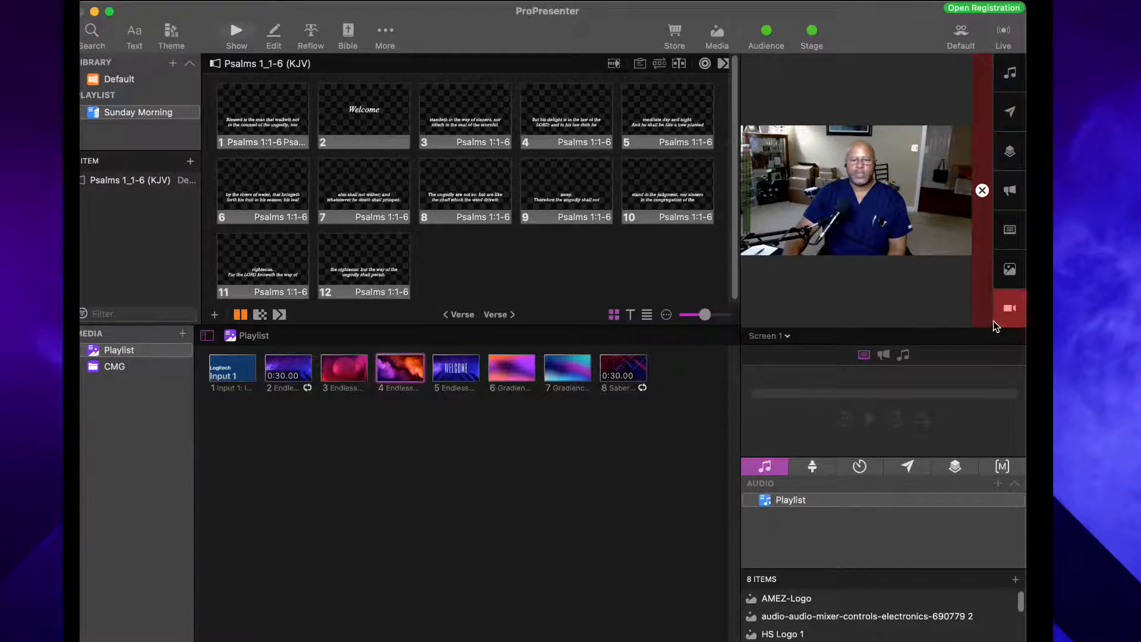
Show the Welcome slide over the live camera and the teal-and-purple gradient background, and clear both layers from the output
{"action": "left_click", "coordinate": [353, 116]}
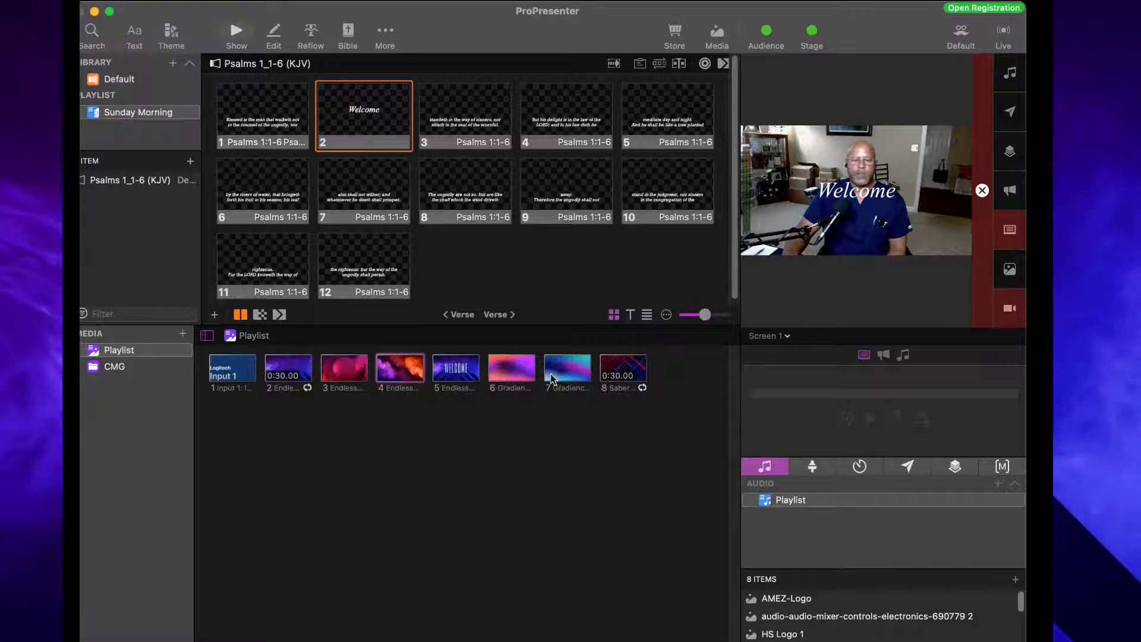
{"action": "left_click", "coordinate": [572, 371]}
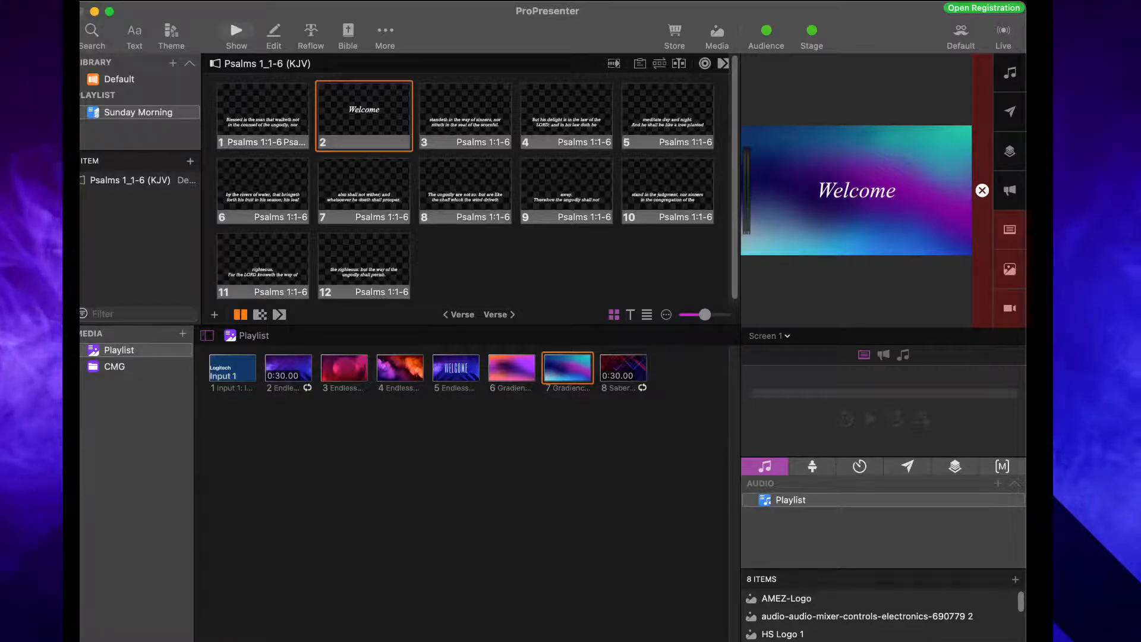
{"action": "key", "text": "super+Tab"}
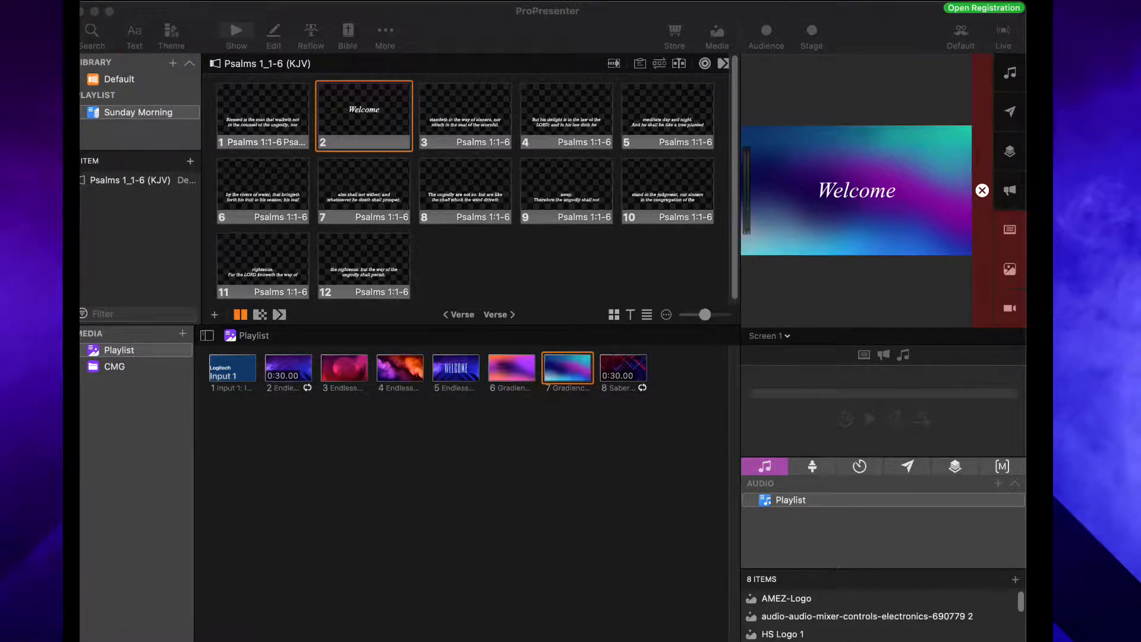
{"action": "left_click", "coordinate": [350, 539]}
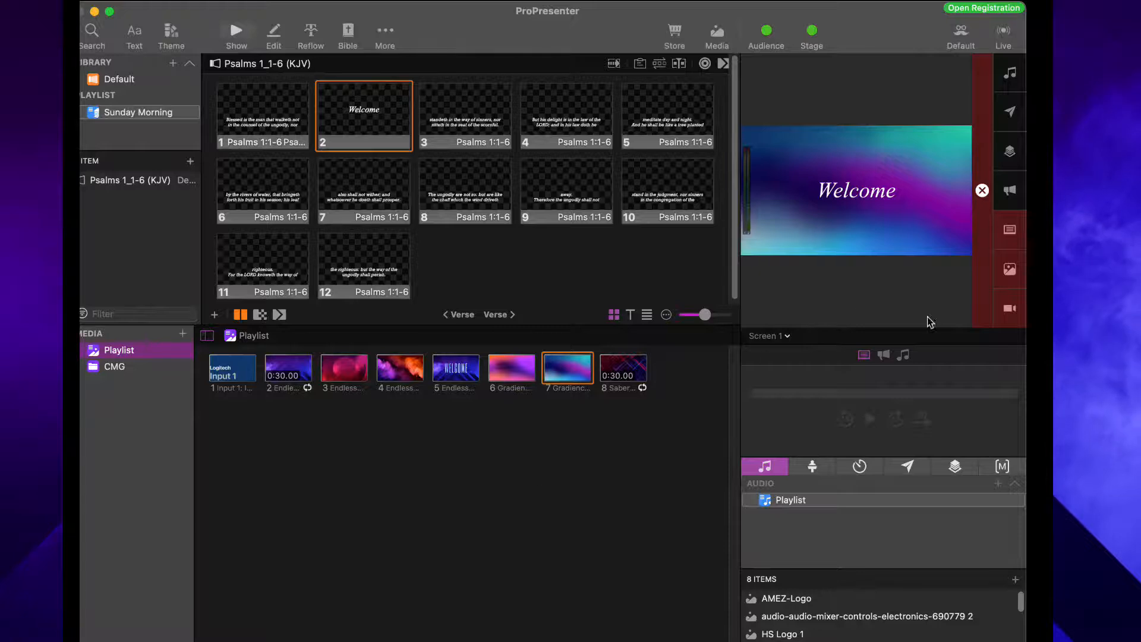
{"action": "left_click", "coordinate": [1010, 230]}
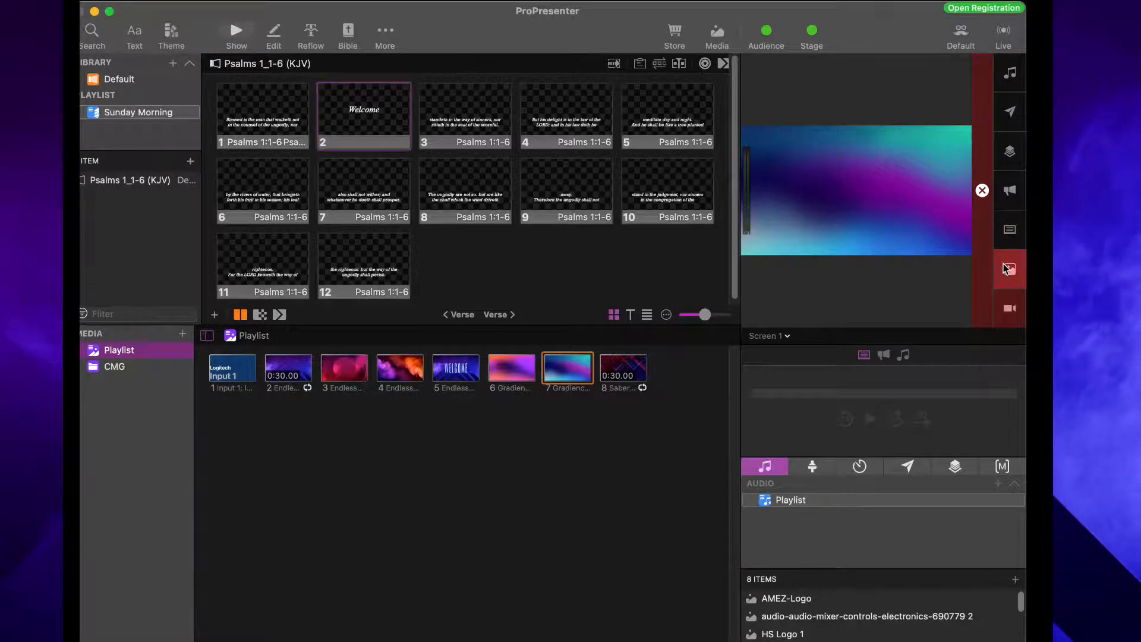
{"action": "left_click", "coordinate": [1004, 268]}
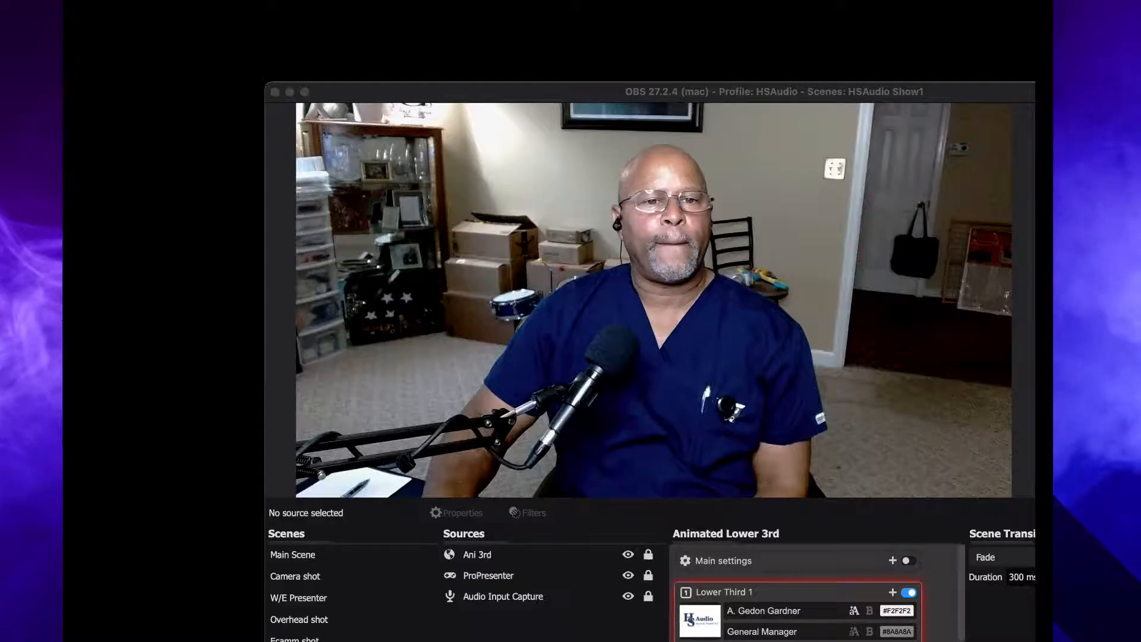
Switch to OBS, move its window so the controls are in view, and select the Camera shot scene
{"action": "key", "text": "super+Tab"}
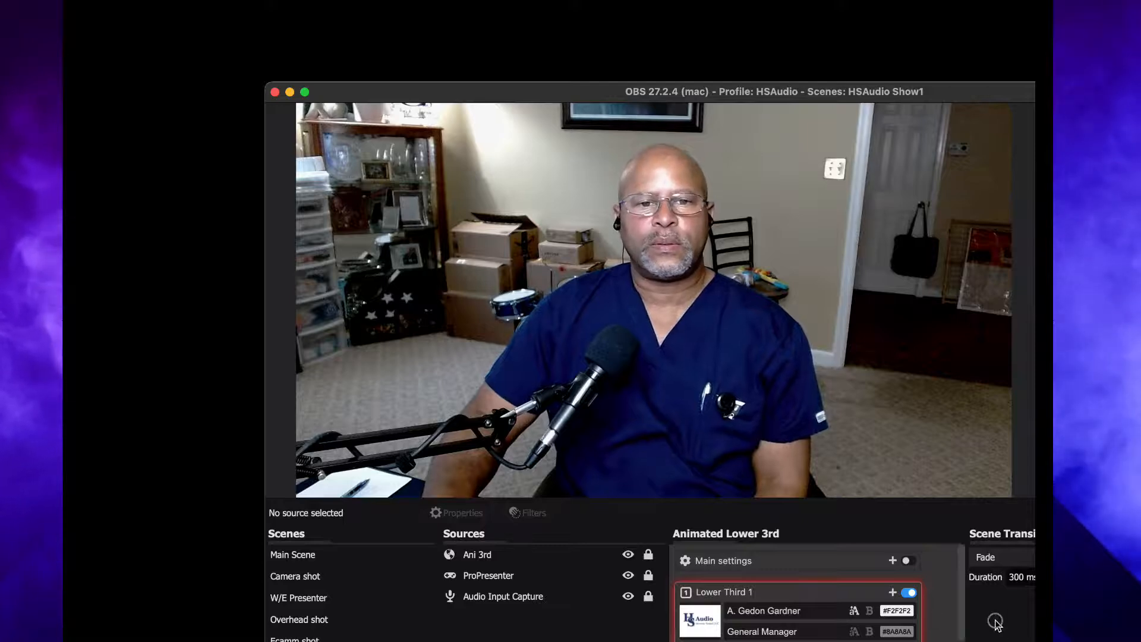
{"action": "left_click_drag", "start_coordinate": [487, 96], "coordinate": [365, 33]}
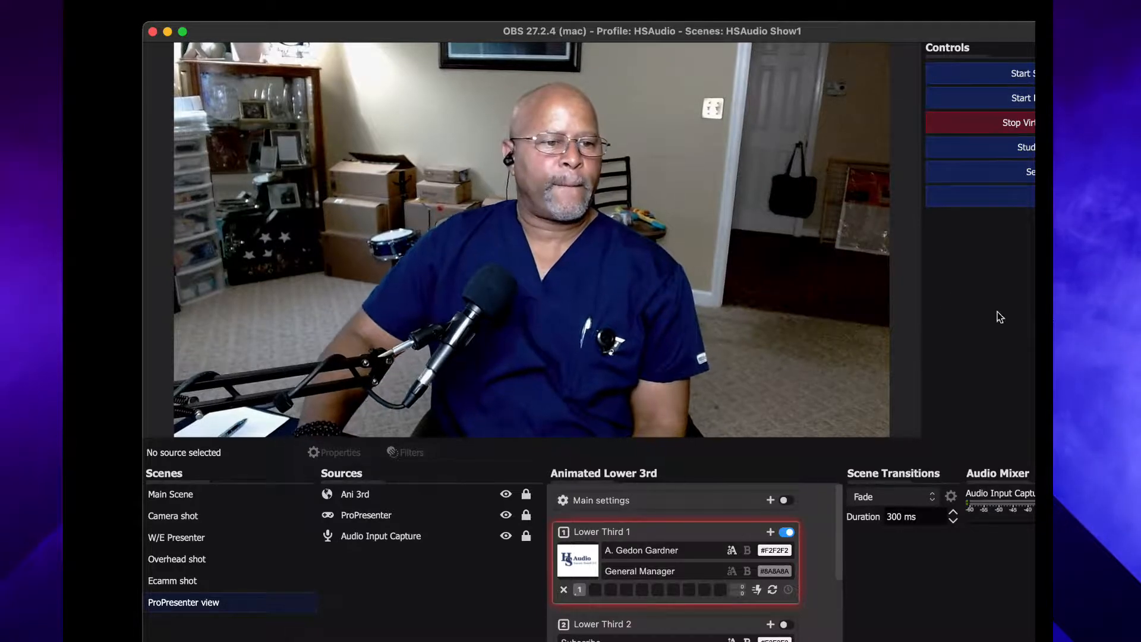
{"action": "left_click_drag", "start_coordinate": [817, 39], "coordinate": [763, 21]}
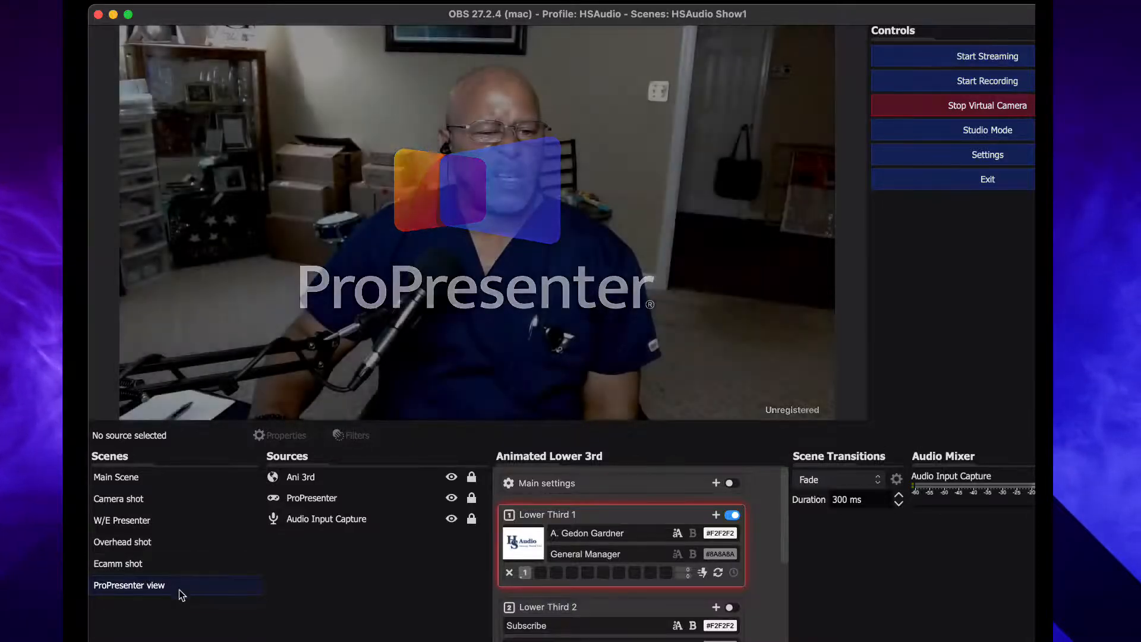
{"action": "left_click", "coordinate": [126, 501]}
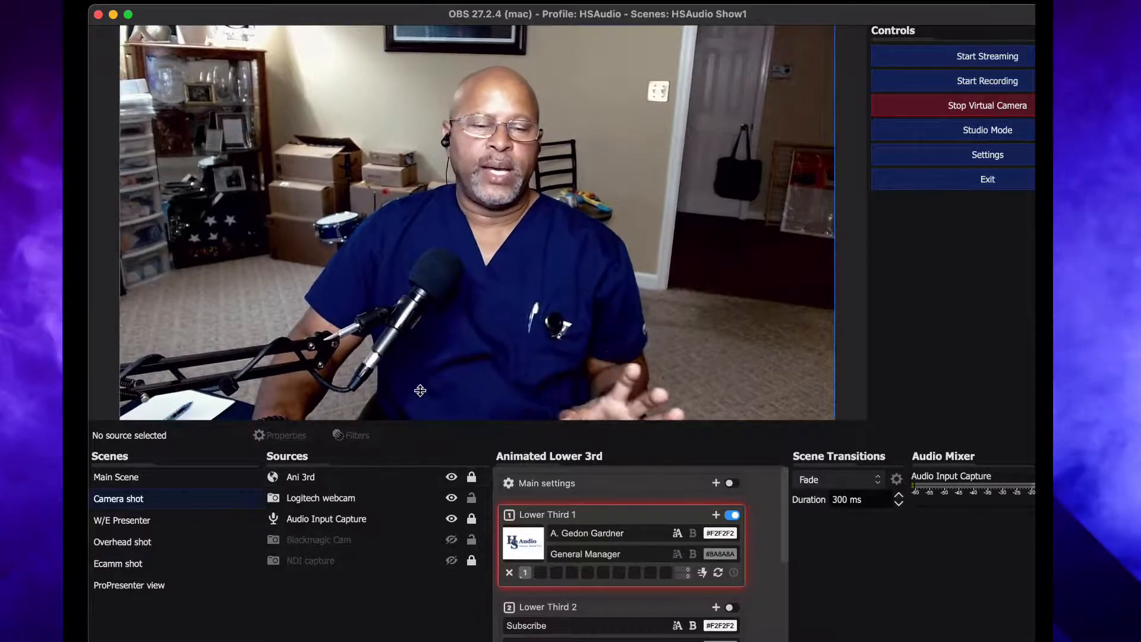
Open the filters of the Logitech webcam source in the Camera shot scene
{"action": "left_click", "coordinate": [349, 501]}
{"action": "right_click", "coordinate": [350, 503]}
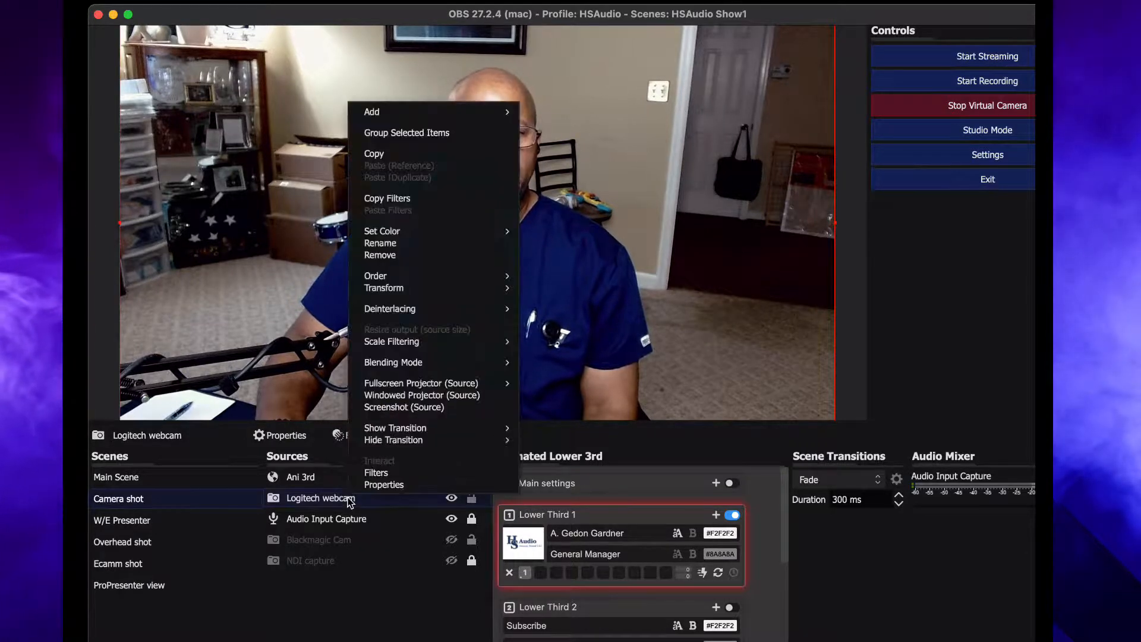
{"action": "left_click", "coordinate": [400, 475]}
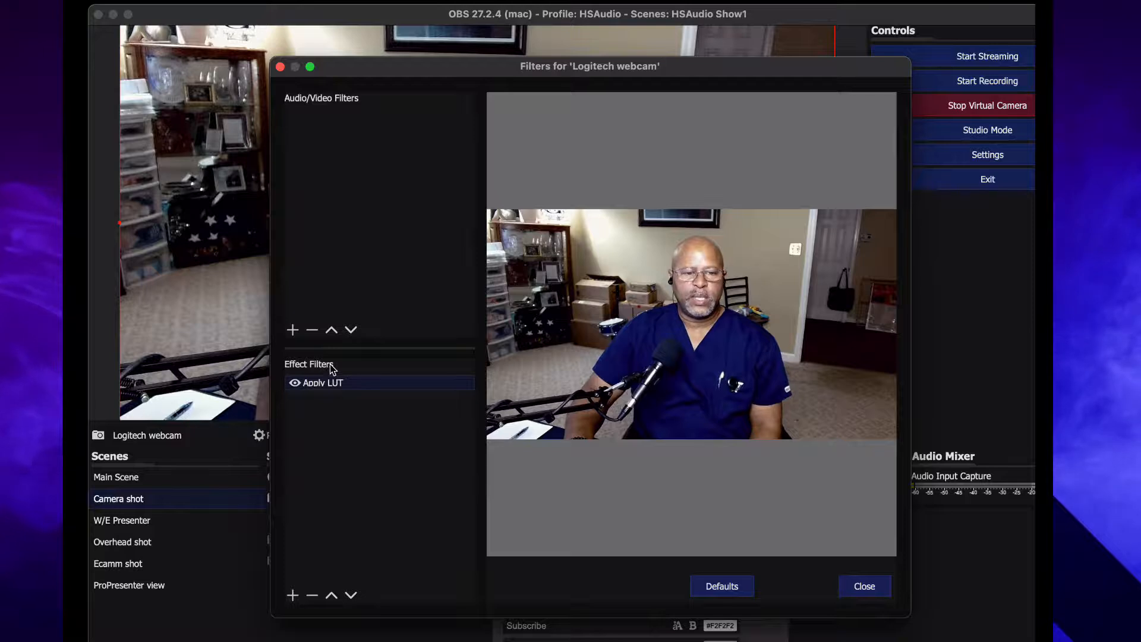
{"action": "left_click", "coordinate": [292, 595]}
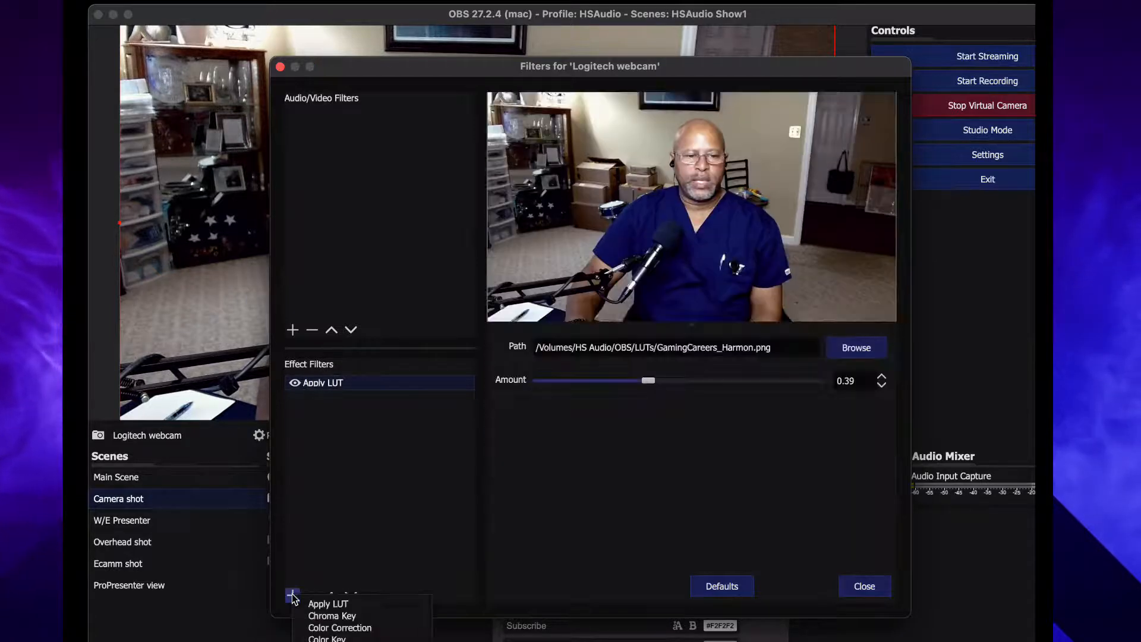
{"action": "left_click", "coordinate": [345, 604]}
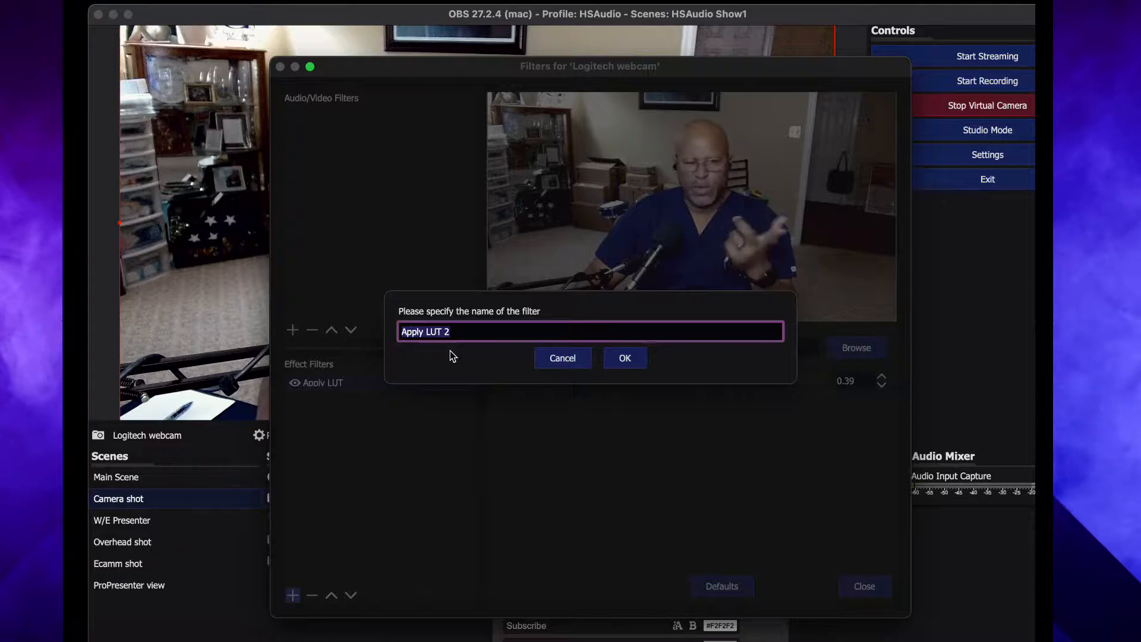
{"action": "left_click", "coordinate": [574, 366]}
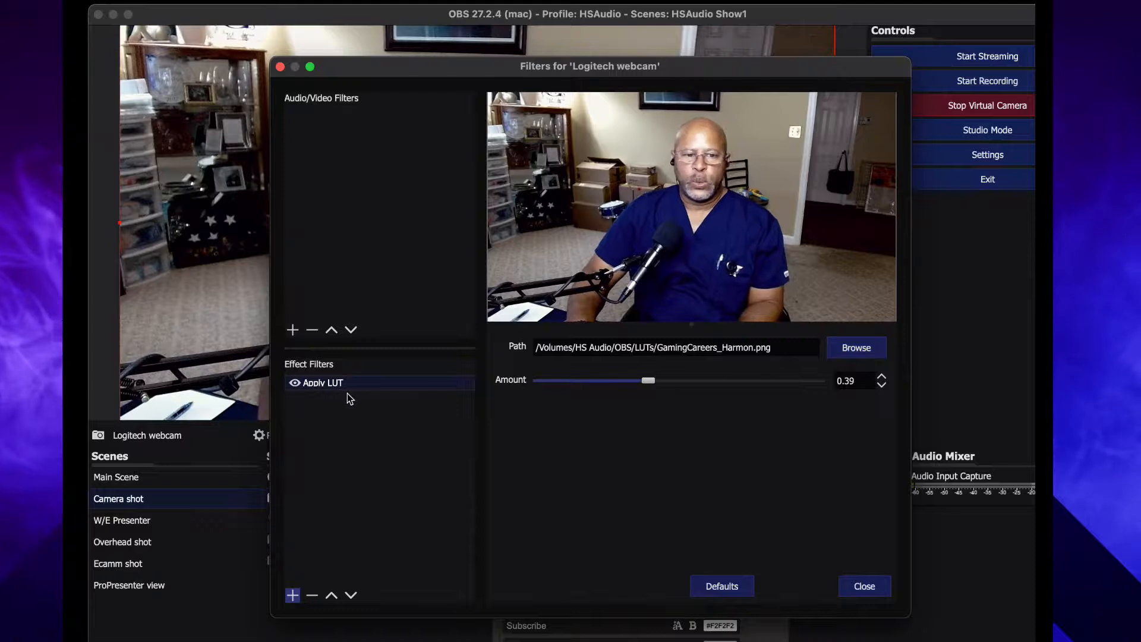
Look through the LUT image files available for the webcam's Apply LUT filter, keeping GamingCareers_Harmon.png as its file
{"action": "left_click", "coordinate": [856, 348]}
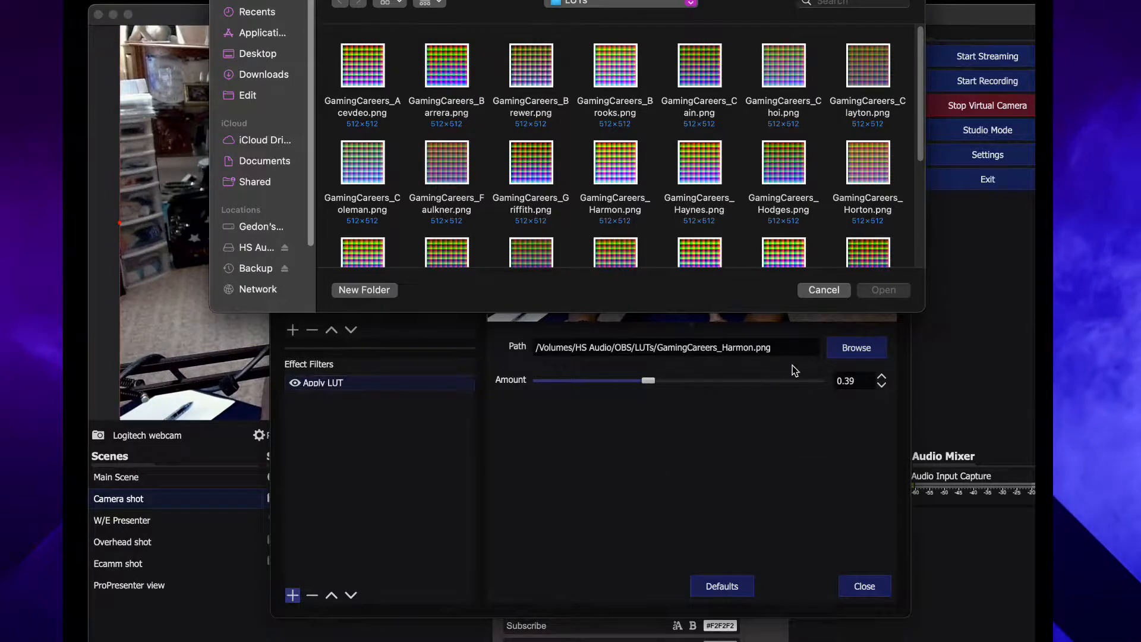
{"action": "left_click", "coordinate": [817, 291]}
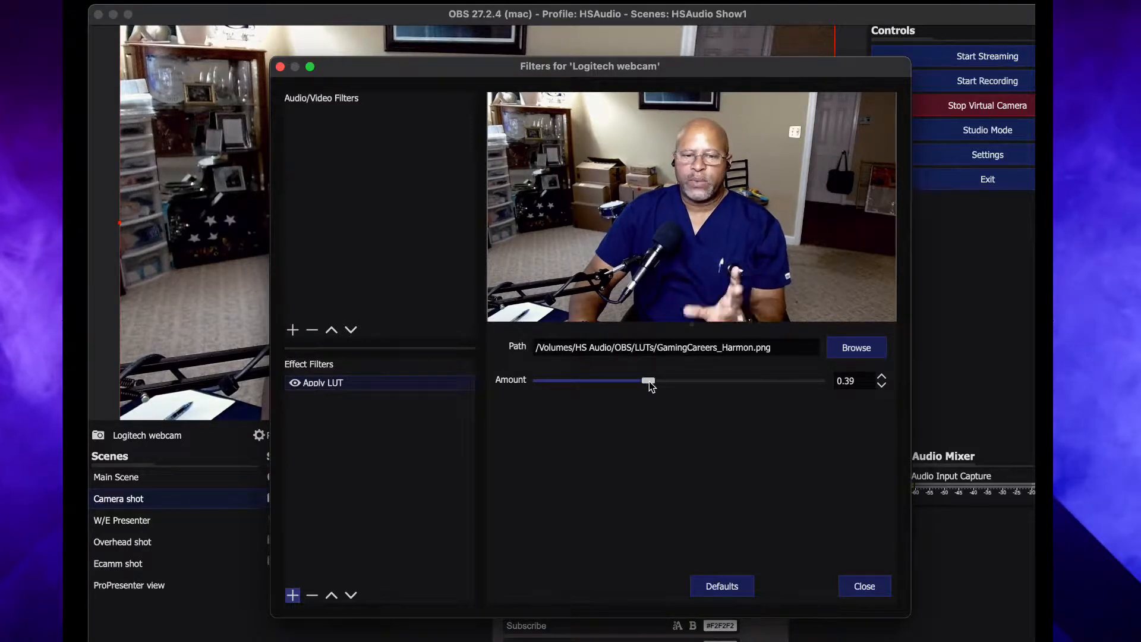
Compare the Harmon LUT's strength on the webcam at amounts from 0.98 down to 0.00, and set the amount to 0.36
{"action": "left_click_drag", "start_coordinate": [652, 386], "coordinate": [654, 387]}
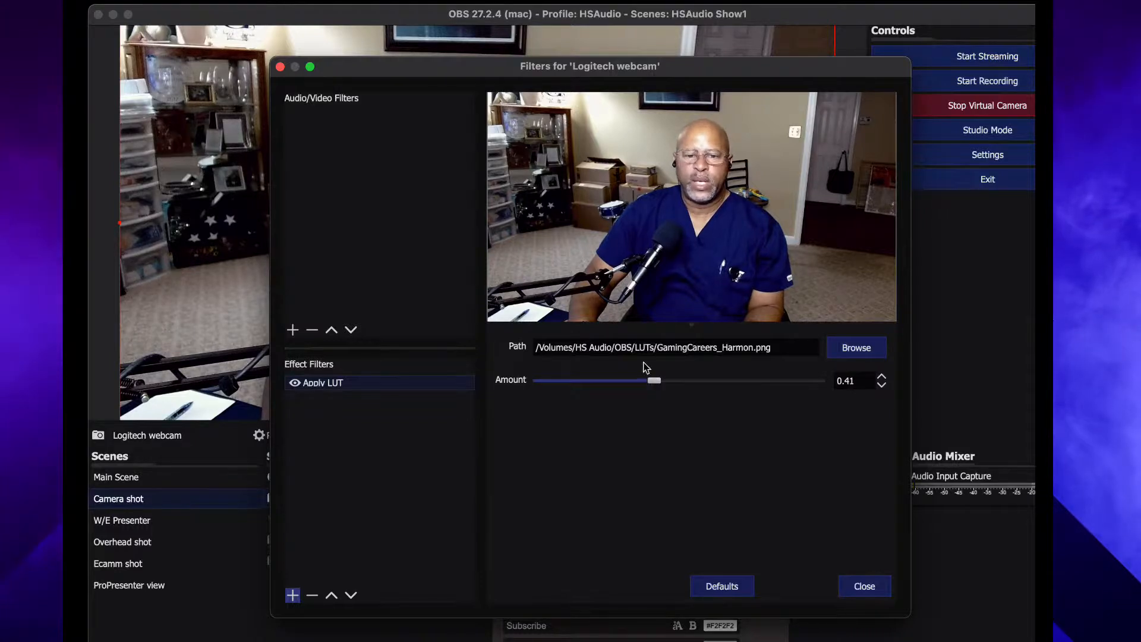
{"action": "left_click_drag", "start_coordinate": [653, 381], "coordinate": [813, 384]}
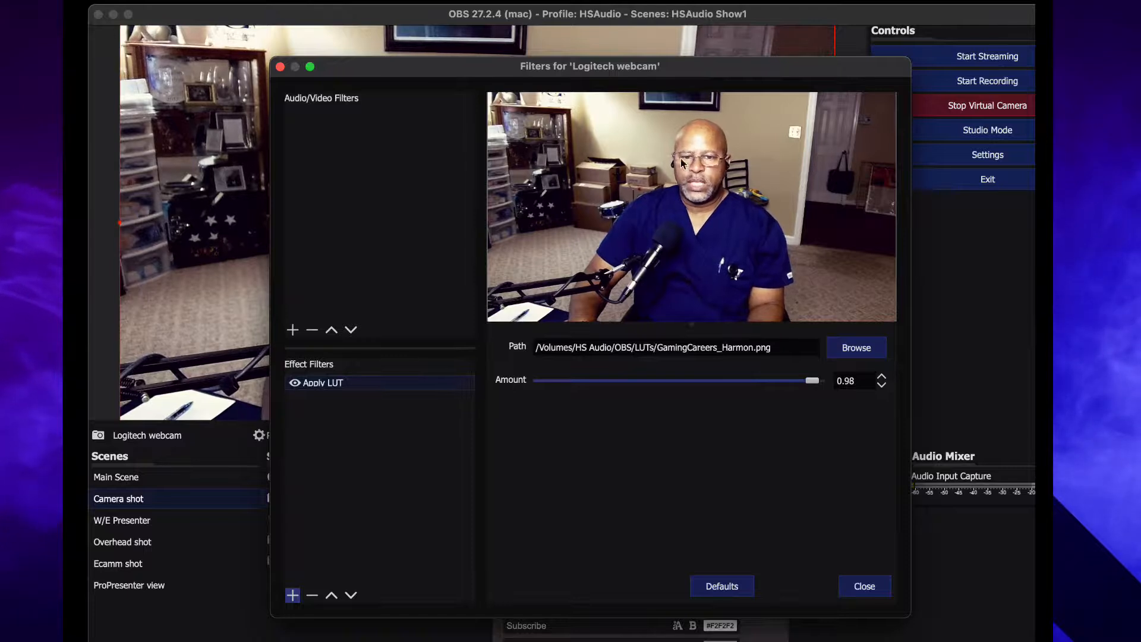
{"action": "left_click_drag", "start_coordinate": [809, 379], "coordinate": [522, 390]}
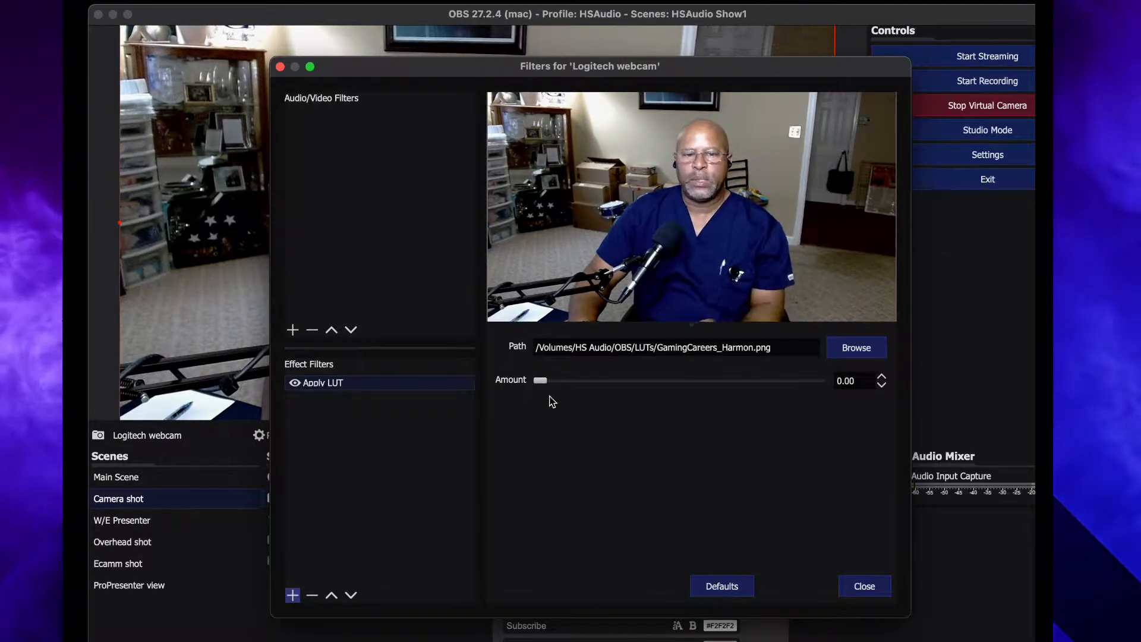
{"action": "left_click_drag", "start_coordinate": [539, 384], "coordinate": [637, 385]}
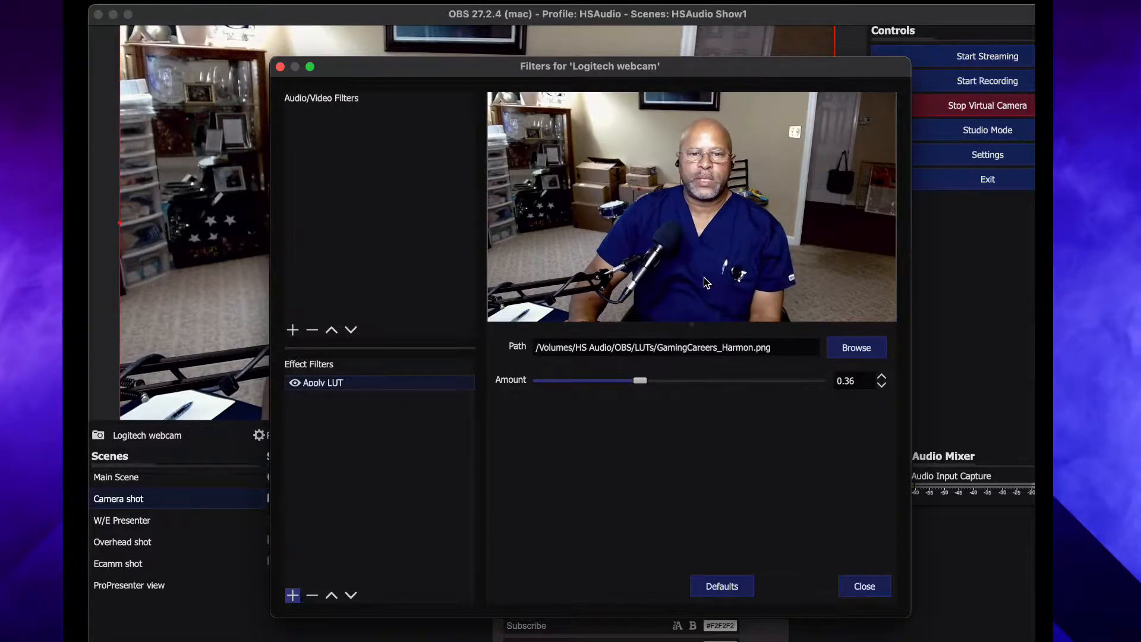
Try GamingCareers_Moreno.png as the webcam's LUT file and set its amount to 0.24
{"action": "left_click", "coordinate": [865, 352]}
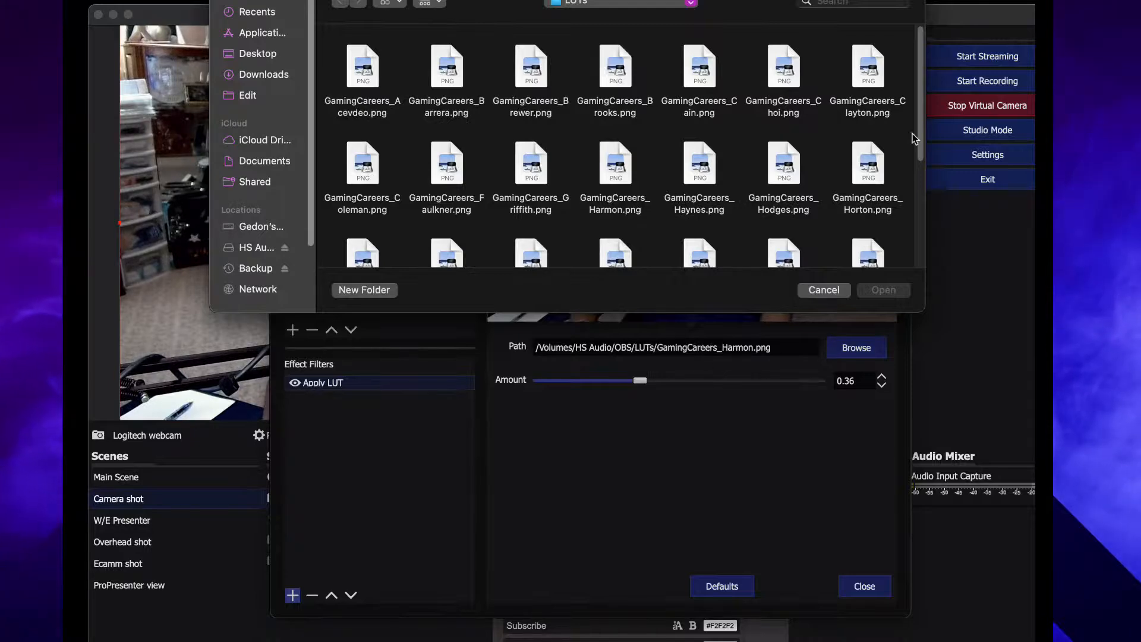
{"action": "left_click_drag", "start_coordinate": [921, 125], "coordinate": [929, 200]}
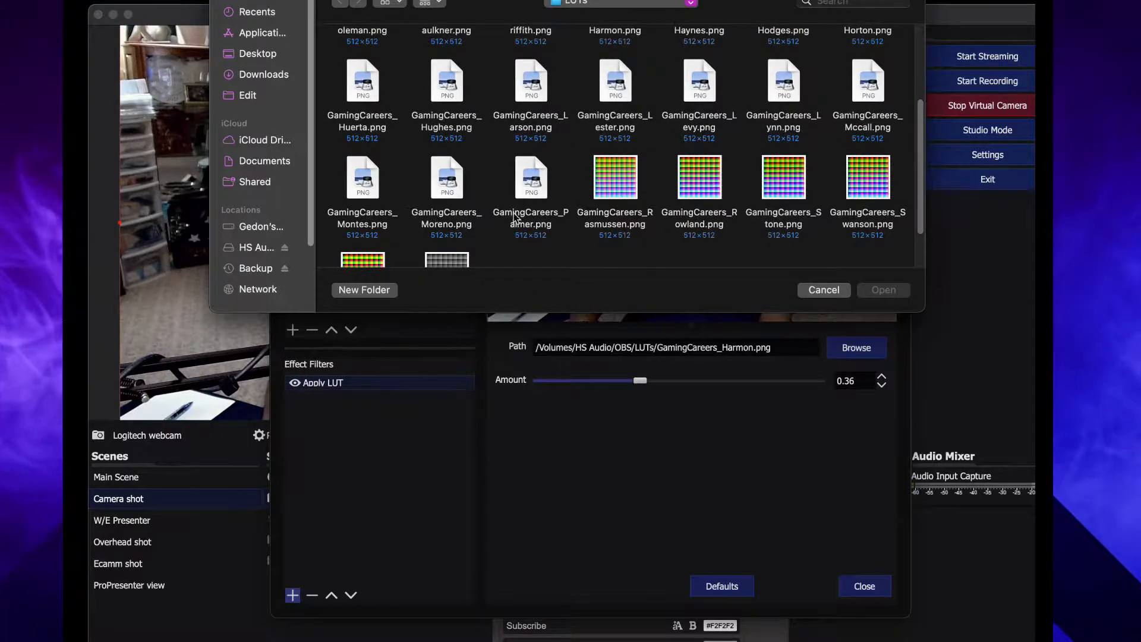
{"action": "left_click", "coordinate": [463, 214]}
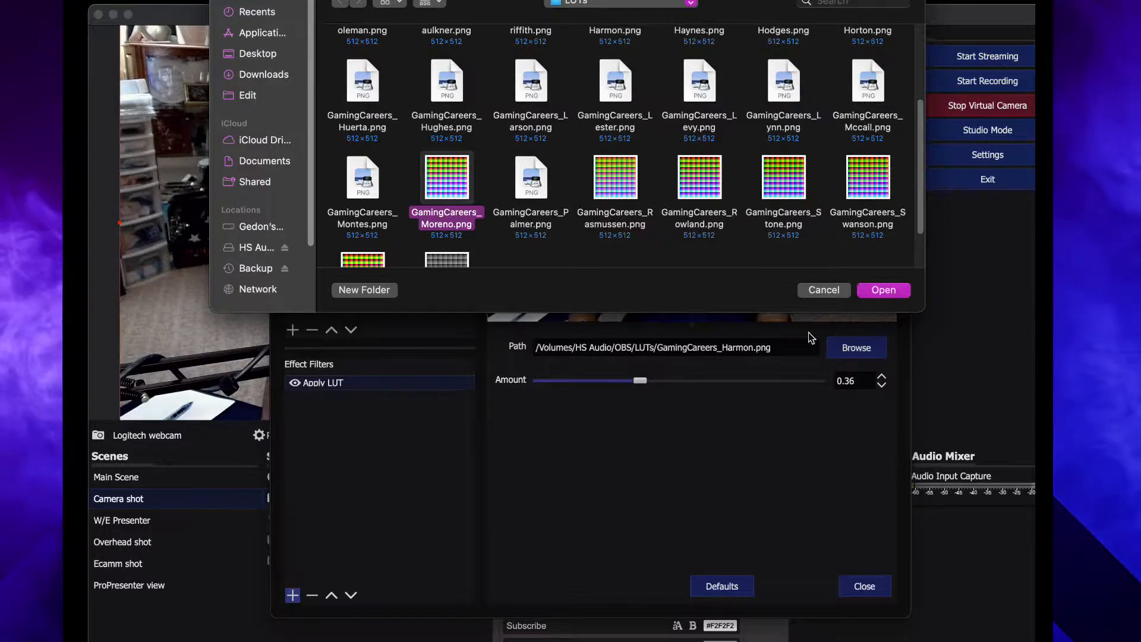
{"action": "left_click", "coordinate": [891, 294]}
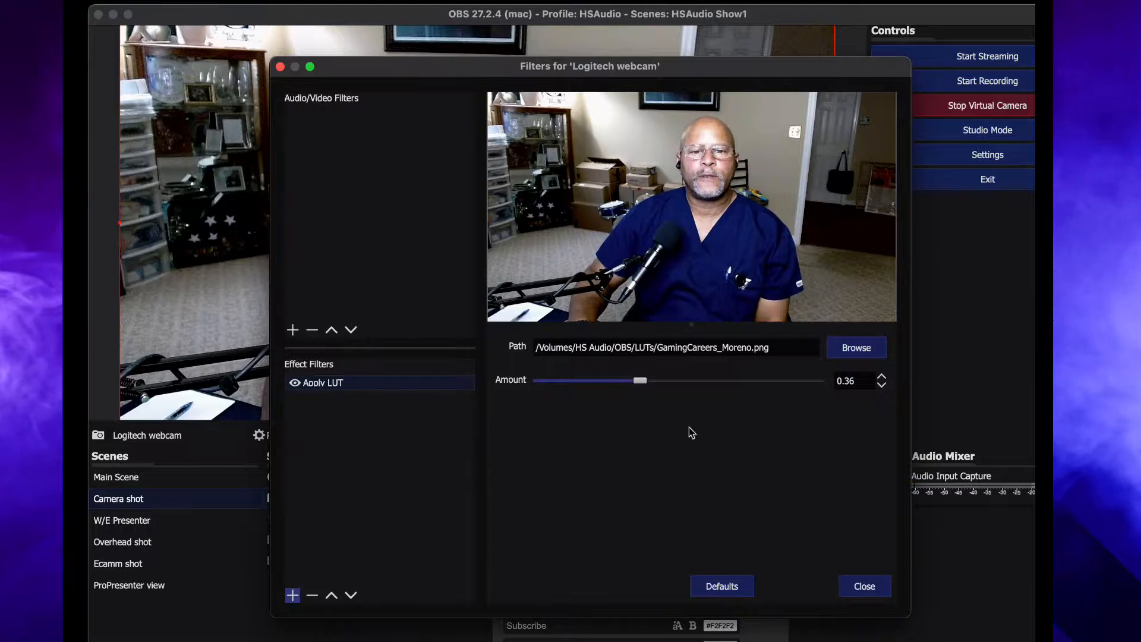
{"action": "left_click_drag", "start_coordinate": [639, 380], "coordinate": [605, 380]}
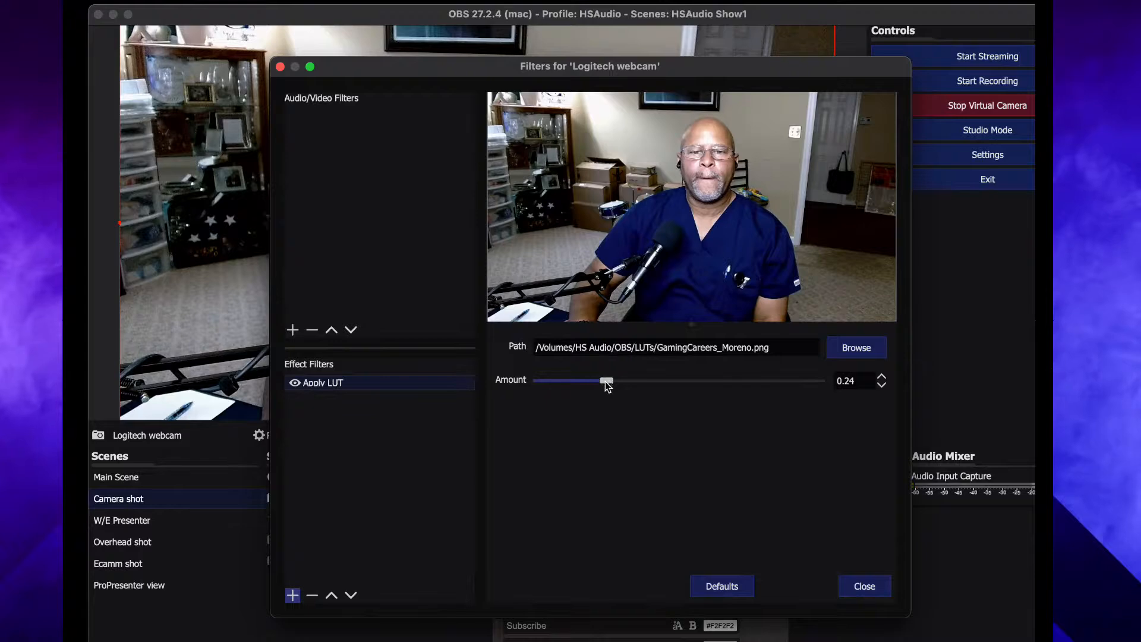
Load GamingCareers_Willis.png as the LUT file of the webcam's Apply LUT filter
{"action": "left_click", "coordinate": [856, 348]}
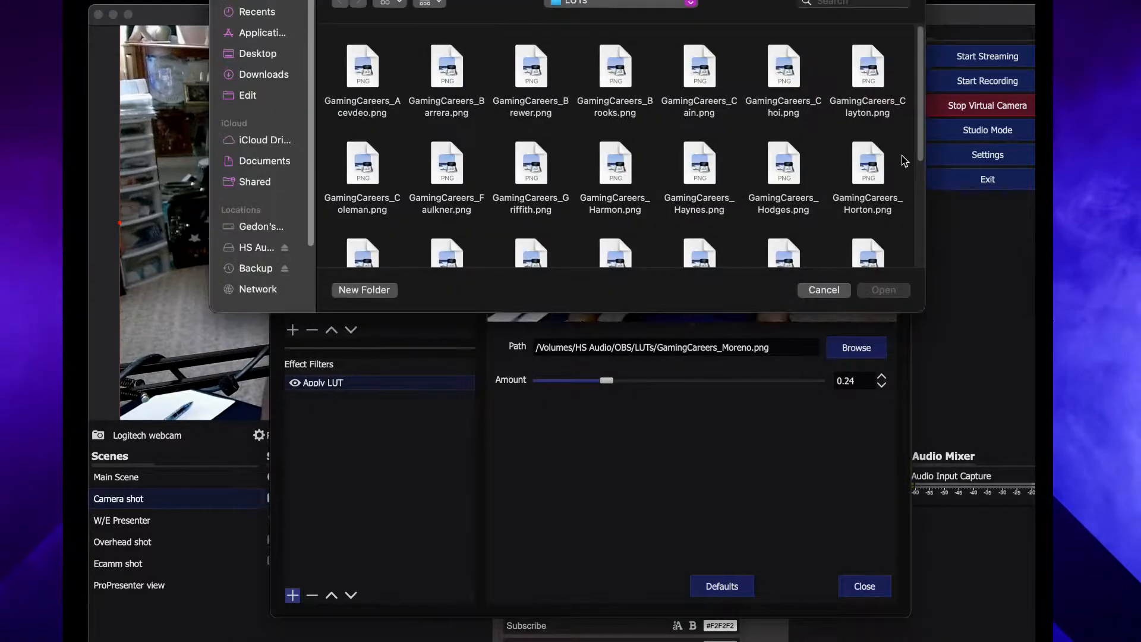
{"action": "left_click", "coordinate": [917, 139]}
{"action": "left_click_drag", "start_coordinate": [917, 141], "coordinate": [931, 226]}
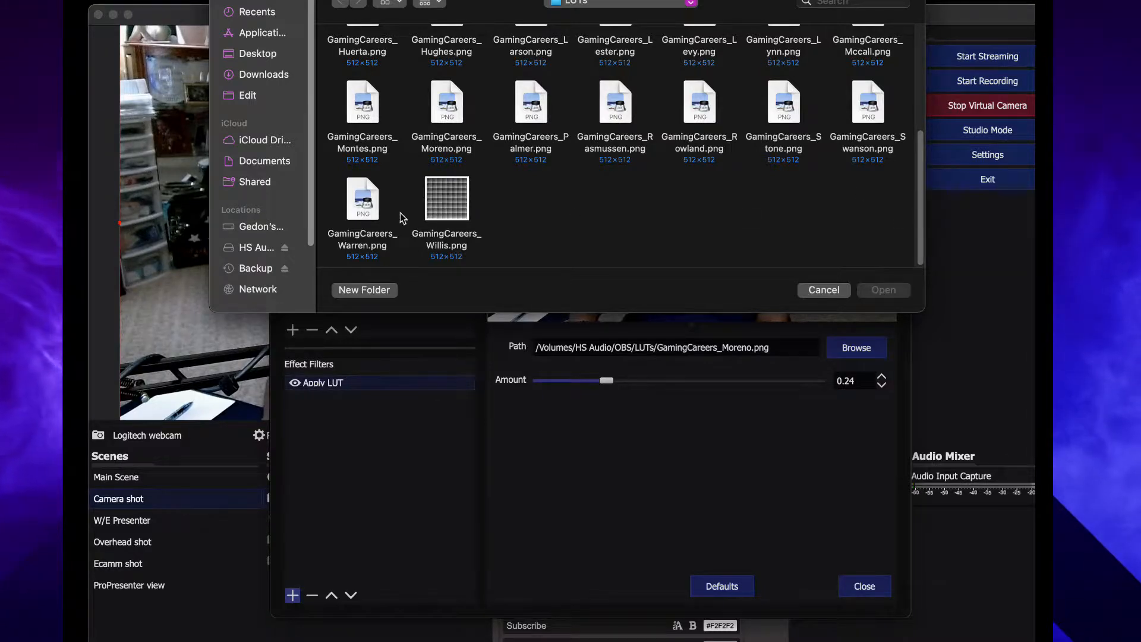
{"action": "left_click", "coordinate": [362, 202]}
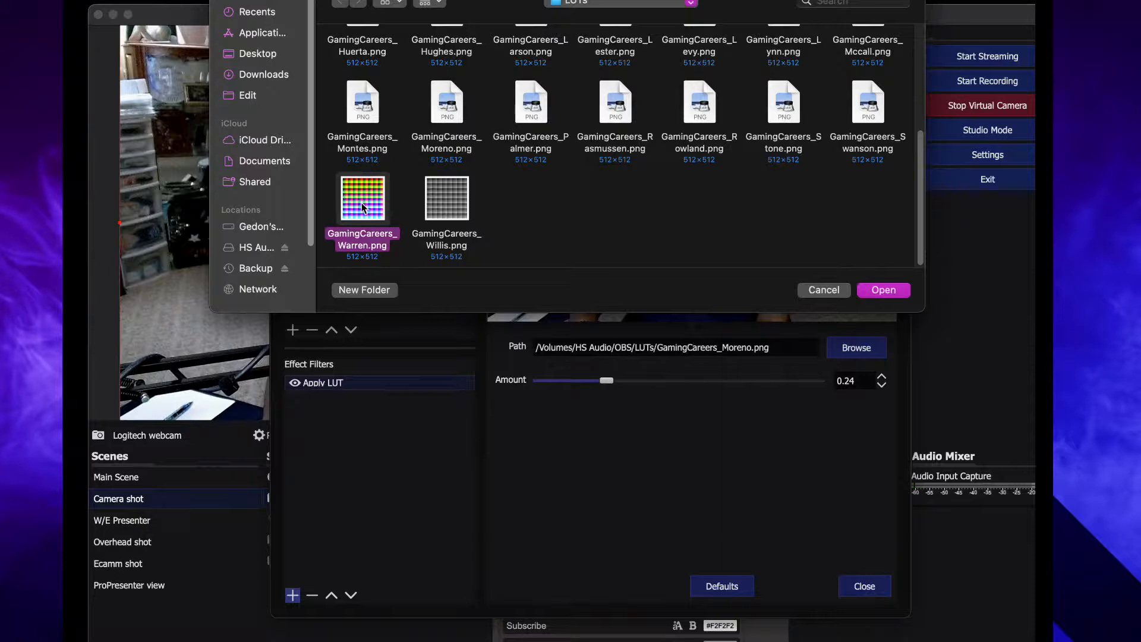
{"action": "left_click", "coordinate": [451, 202]}
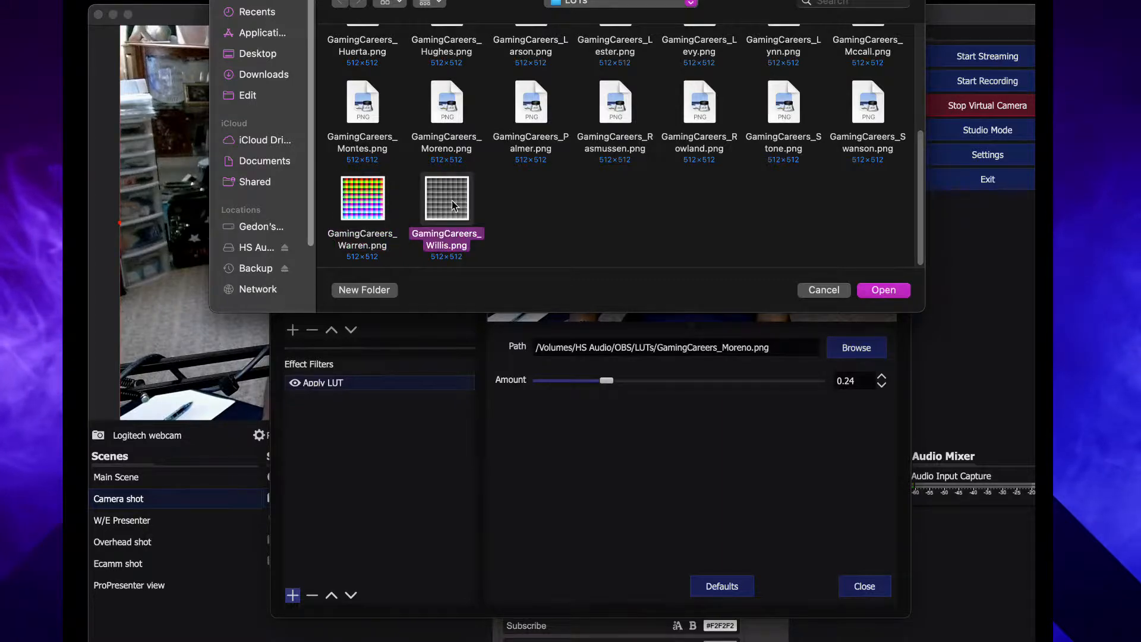
{"action": "left_click", "coordinate": [891, 290]}
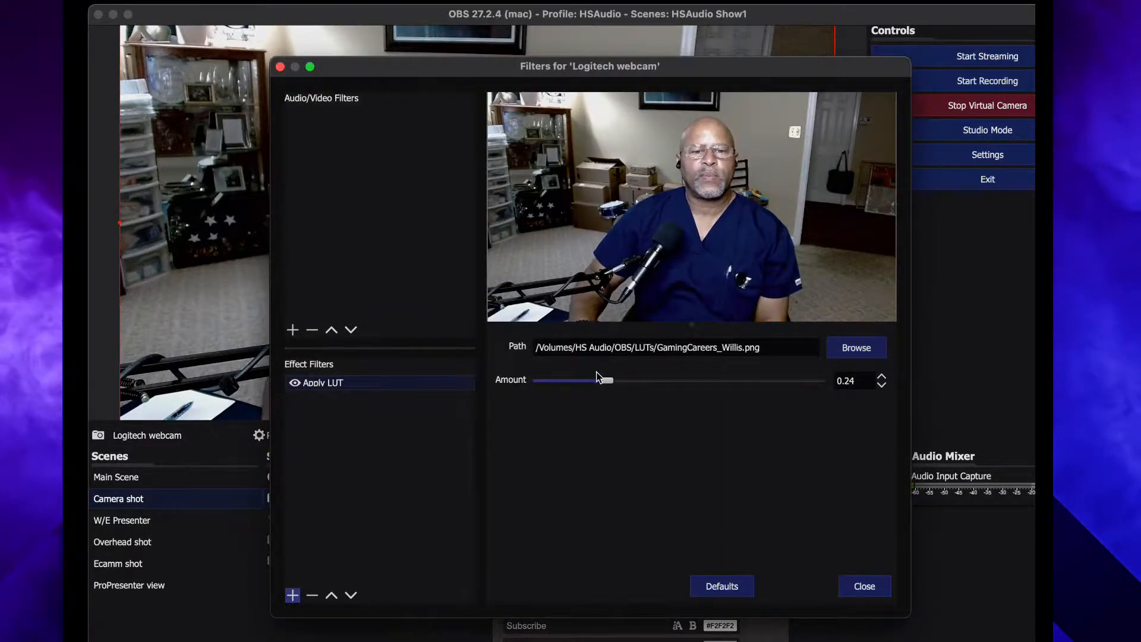
Compare the black-and-white Willis LUT at amounts between 0.95 and 0.28, and set the amount to 1.00
{"action": "left_click_drag", "start_coordinate": [606, 380], "coordinate": [794, 393]}
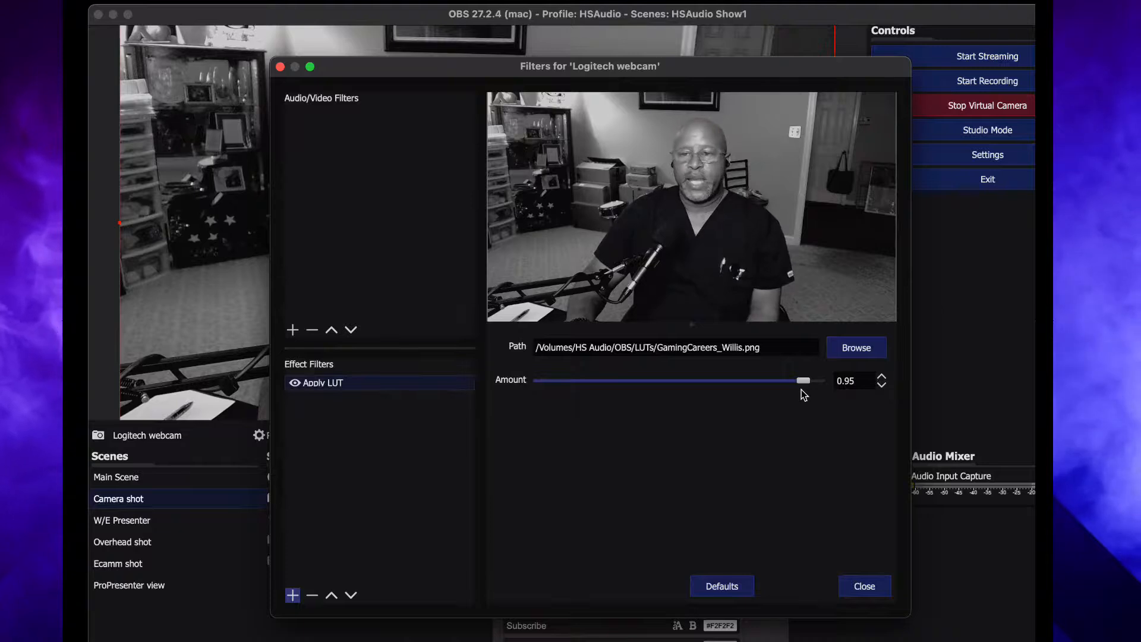
{"action": "left_click_drag", "start_coordinate": [804, 382], "coordinate": [796, 387]}
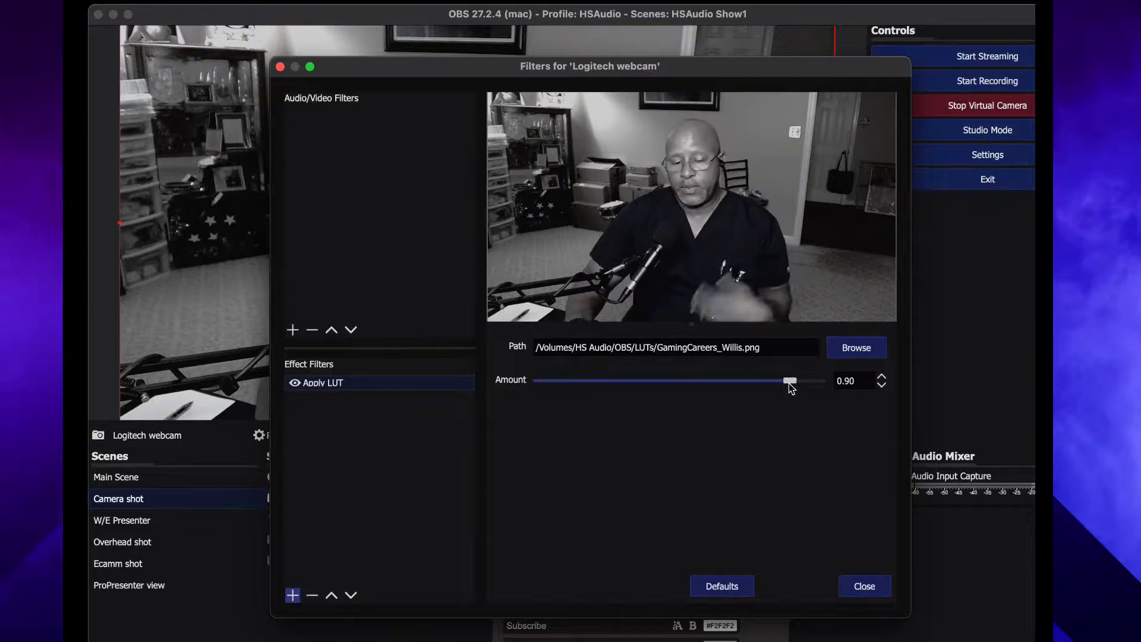
{"action": "left_click_drag", "start_coordinate": [789, 383], "coordinate": [747, 389]}
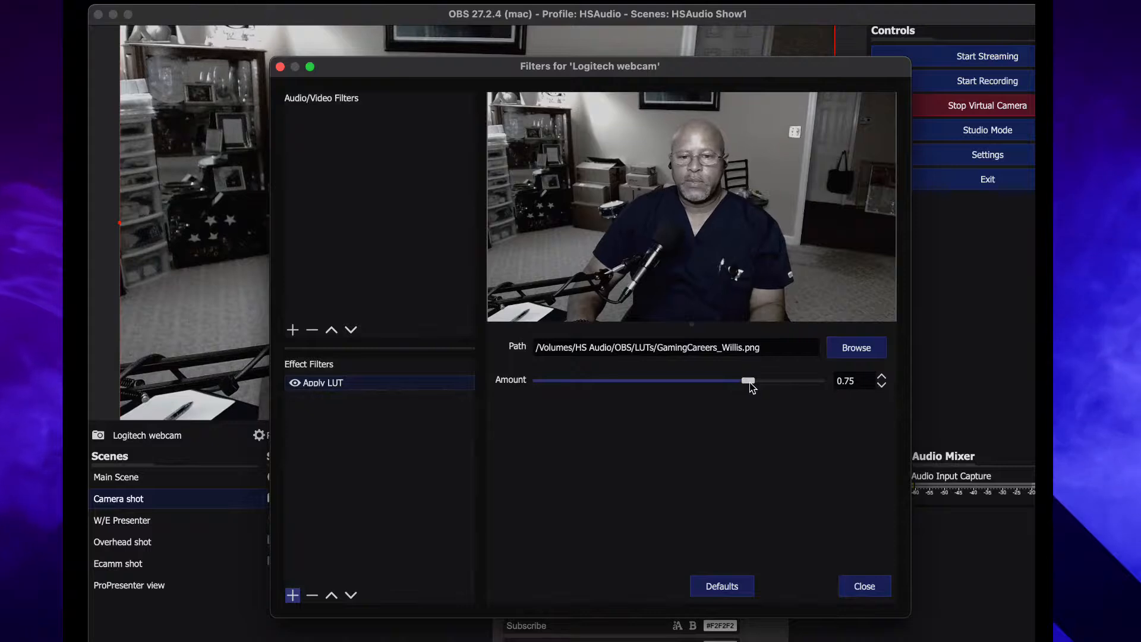
{"action": "left_click_drag", "start_coordinate": [747, 384], "coordinate": [671, 388]}
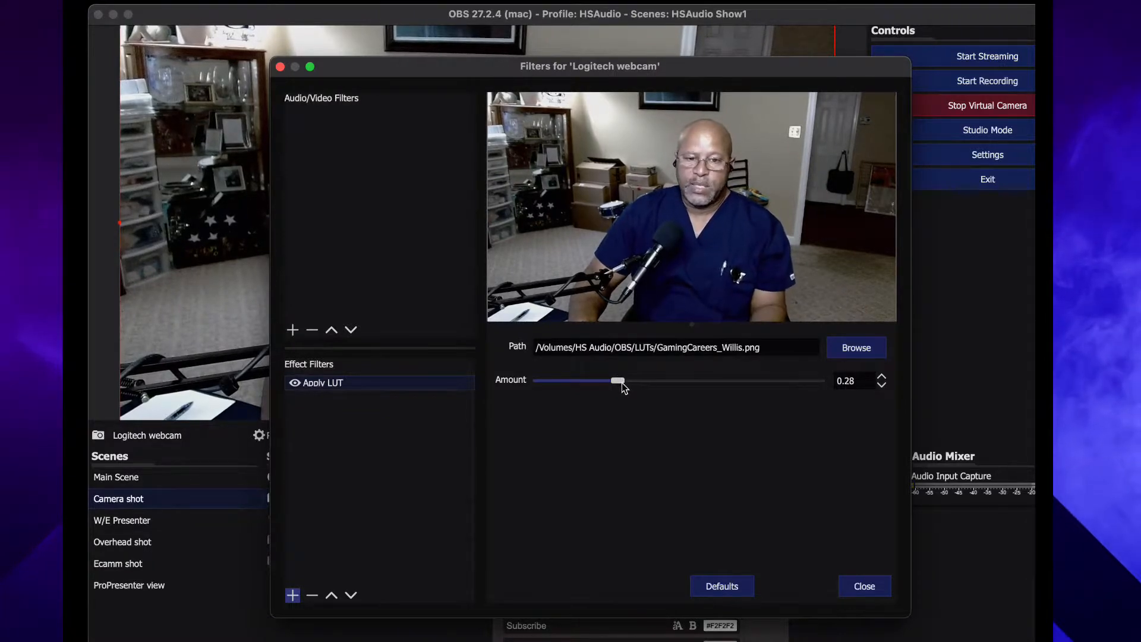
{"action": "left_click_drag", "start_coordinate": [623, 386], "coordinate": [844, 407]}
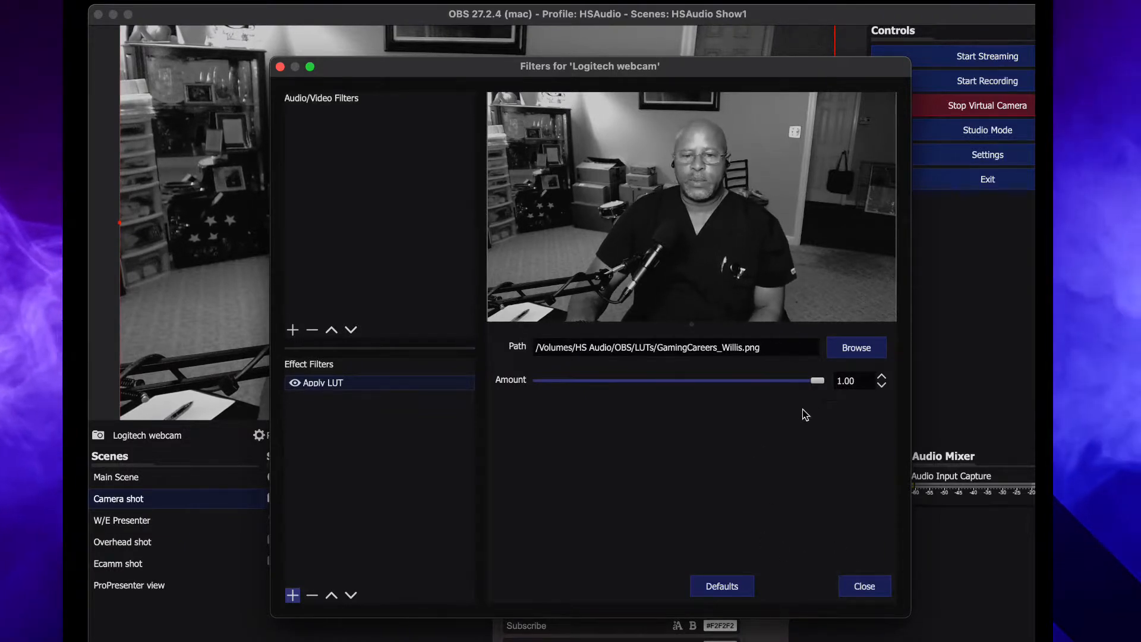
Load GamingCareers_Haynes.png as the webcam's LUT, set its amount to 0.39, and close the filters window
{"action": "left_click", "coordinate": [858, 350]}
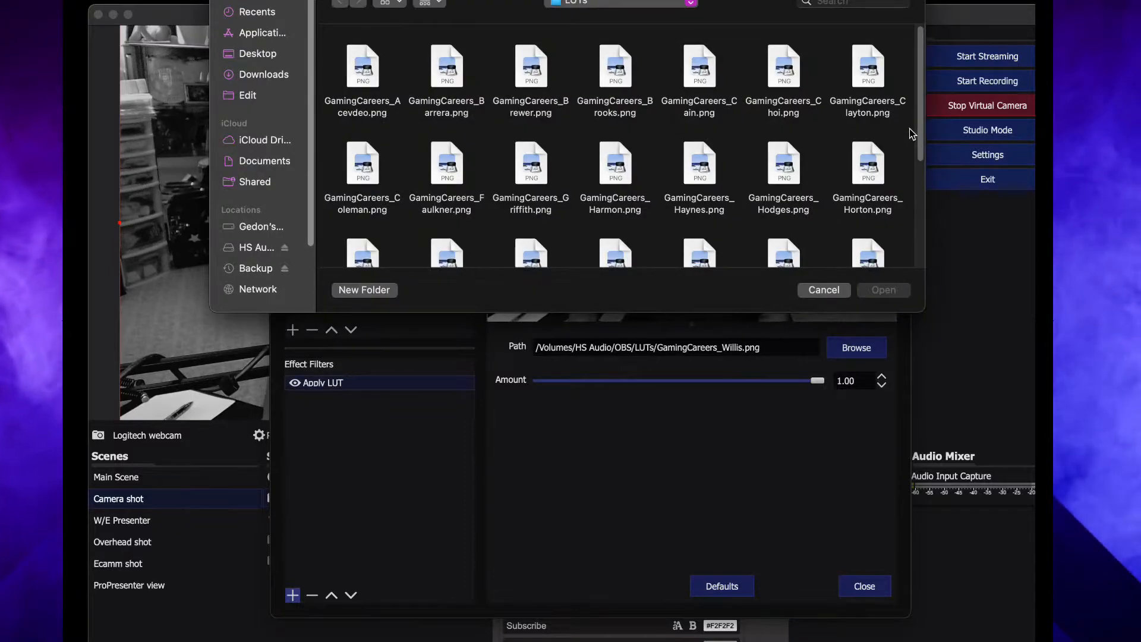
{"action": "mouse_move", "coordinate": [919, 128]}
{"action": "left_mouse_down"}
{"action": "mouse_move", "coordinate": [923, 173]}
{"action": "mouse_move", "coordinate": [922, 141]}
{"action": "left_mouse_up"}
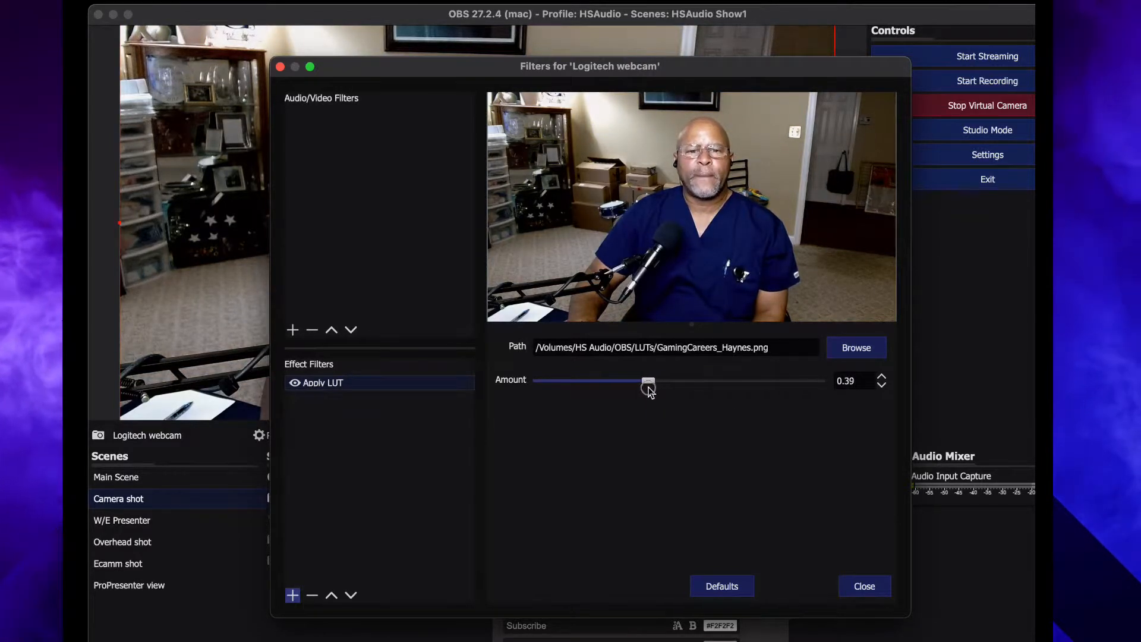
{"action": "left_click", "coordinate": [862, 587]}
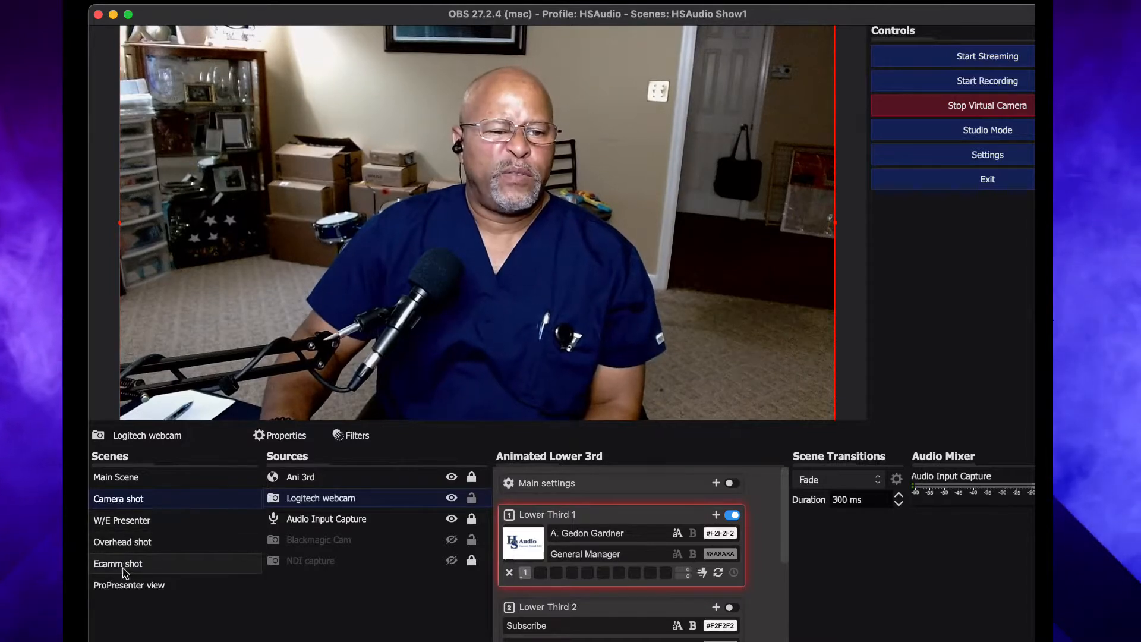
Switch to the ProPresenter view scene and back to Camera shot to compare the two camera pictures
{"action": "left_click", "coordinate": [126, 582]}
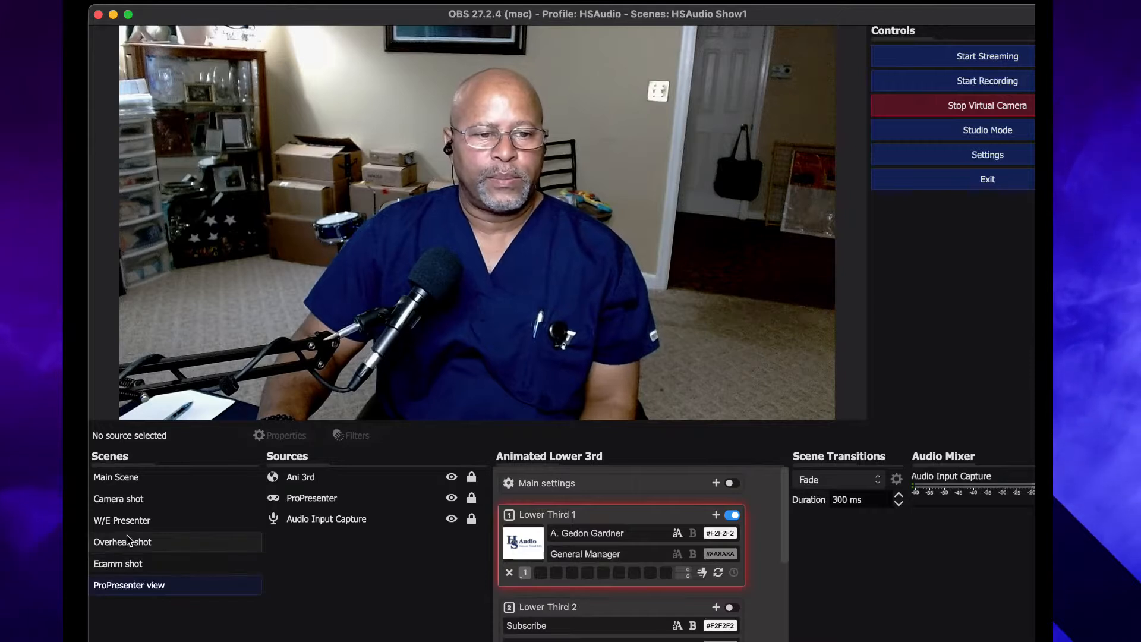
{"action": "left_click", "coordinate": [125, 502]}
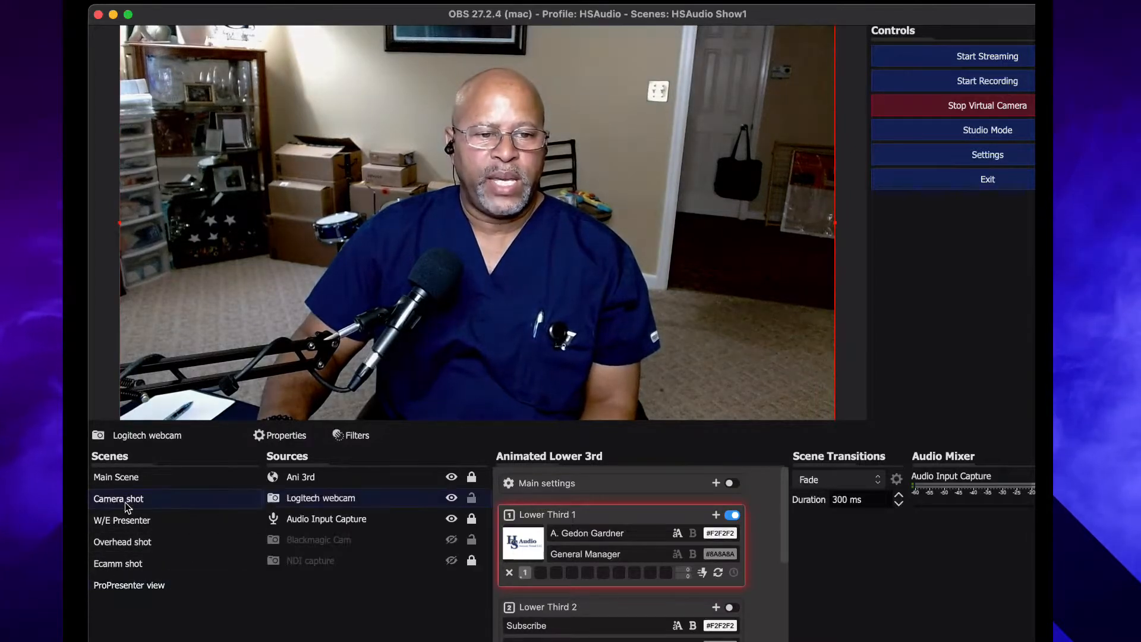